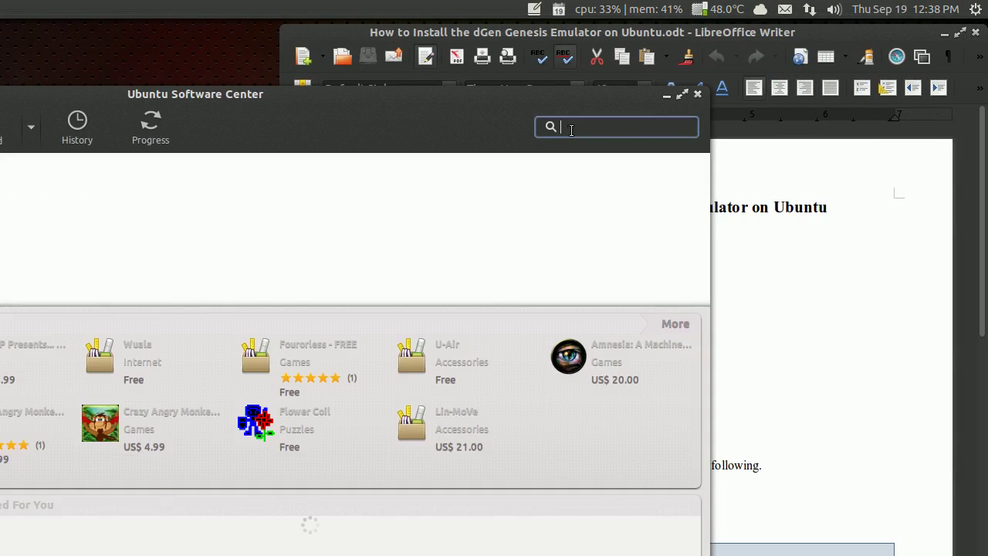
# - Search the Software Center for dgen, confirm the emulator is installed, and close the store
pyautogui.write('dgen')
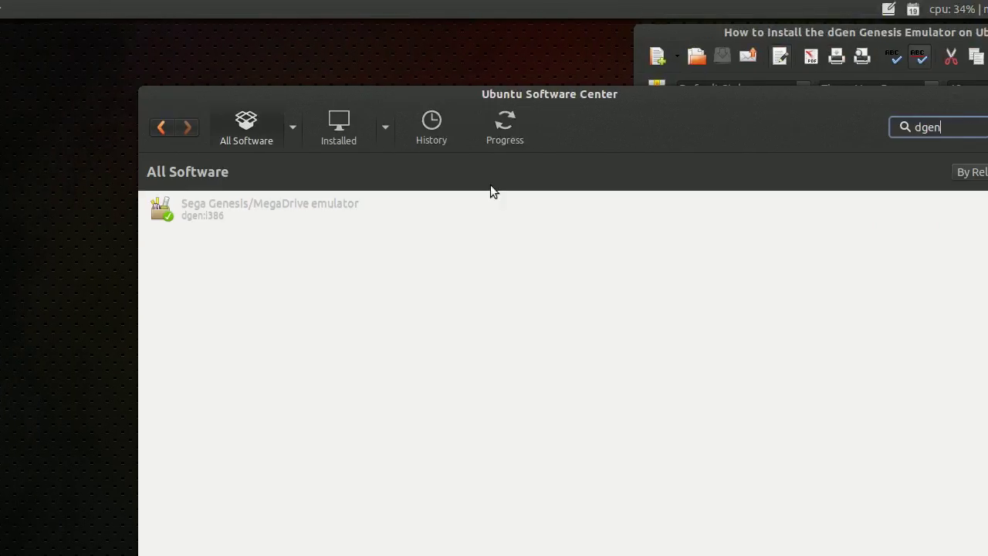
pyautogui.click(42, 214)
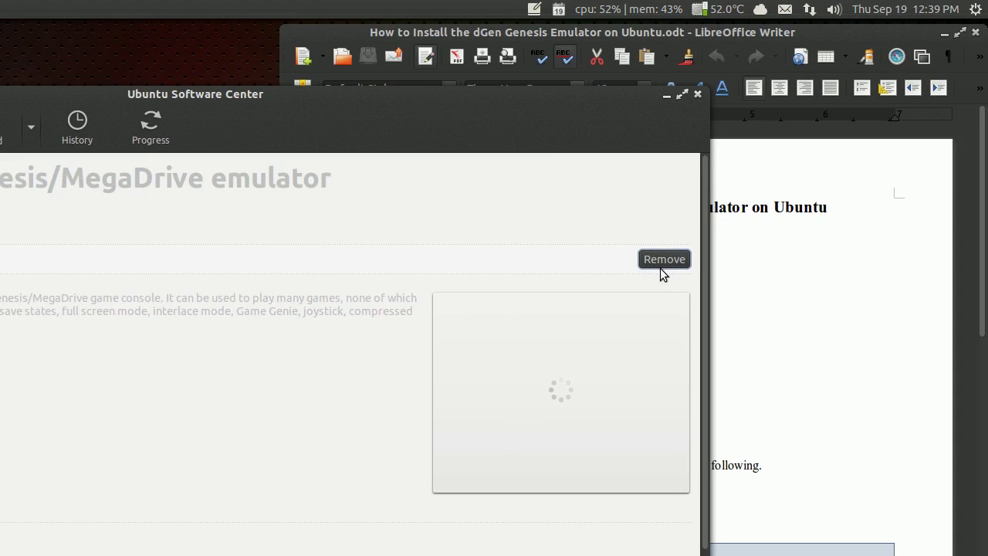
pyautogui.click(699, 95)
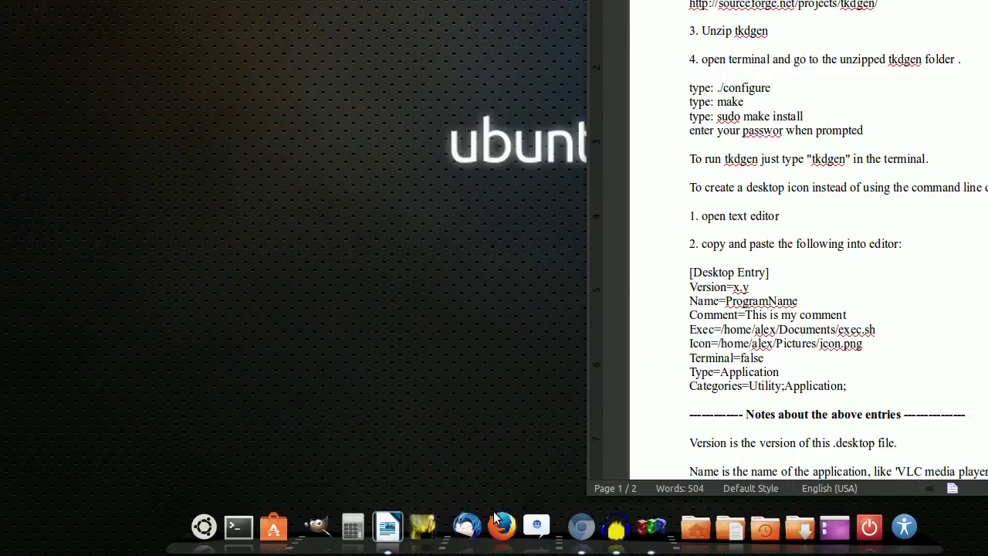
# - Launch Firefox and load sourceforge.net/projects/tkdgen
pyautogui.click(501, 522)
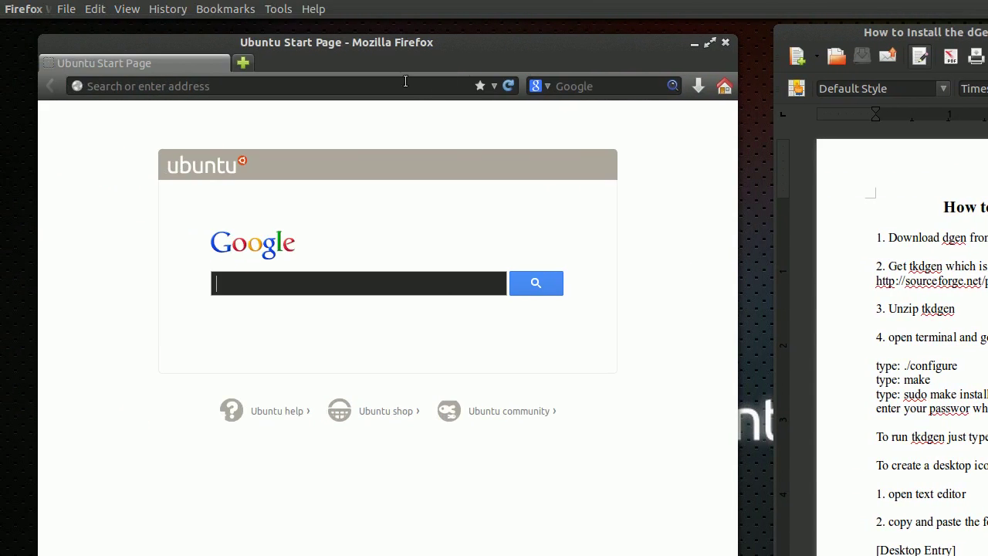
pyautogui.click(276, 165)
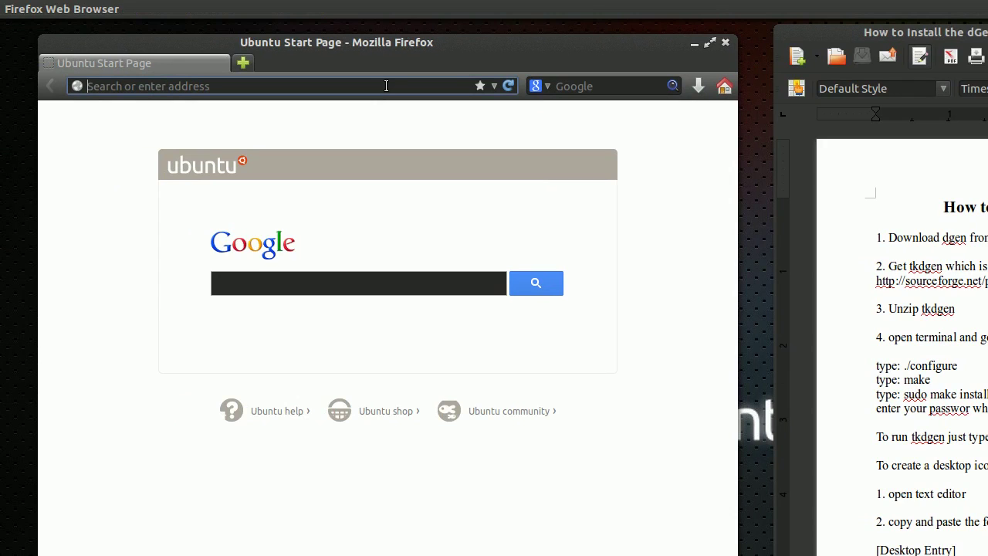
pyautogui.write('sourcefo')
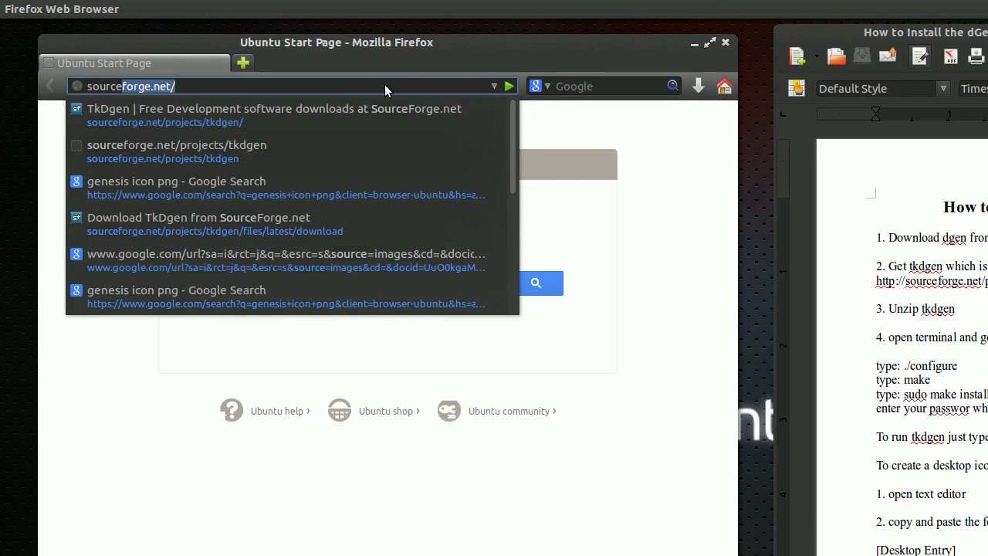
pyautogui.write('rge.net/')
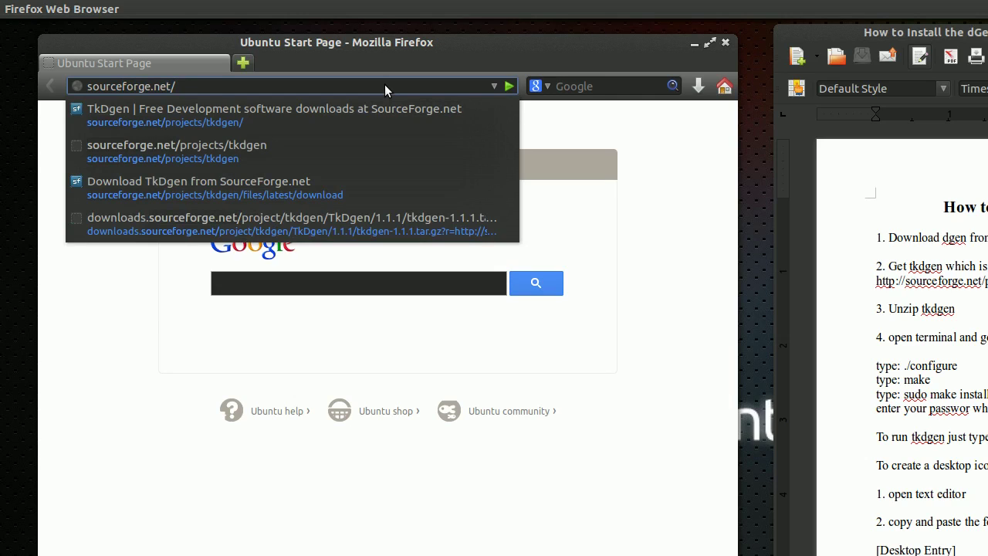
pyautogui.write('projects/')
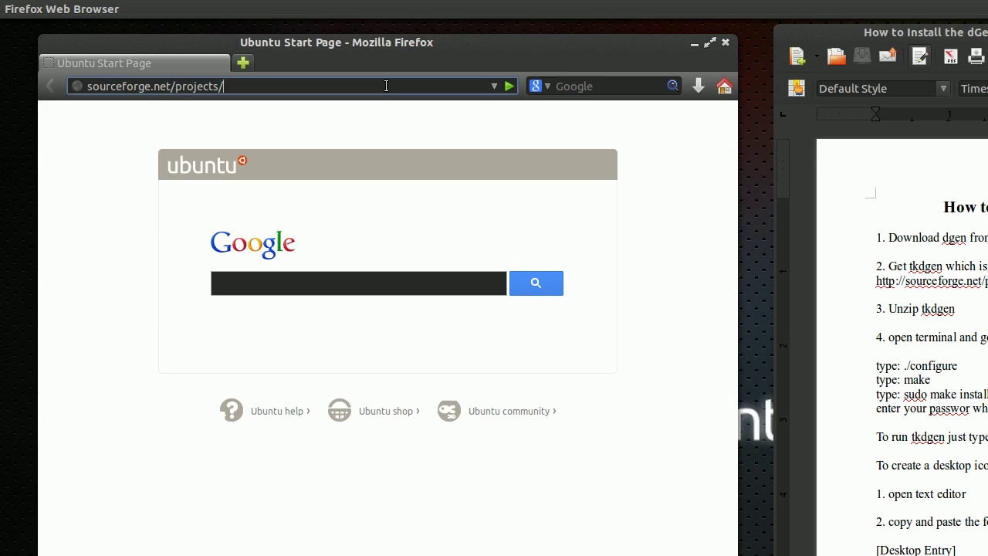
pyautogui.write('tkdgen')
pyautogui.press('Return')
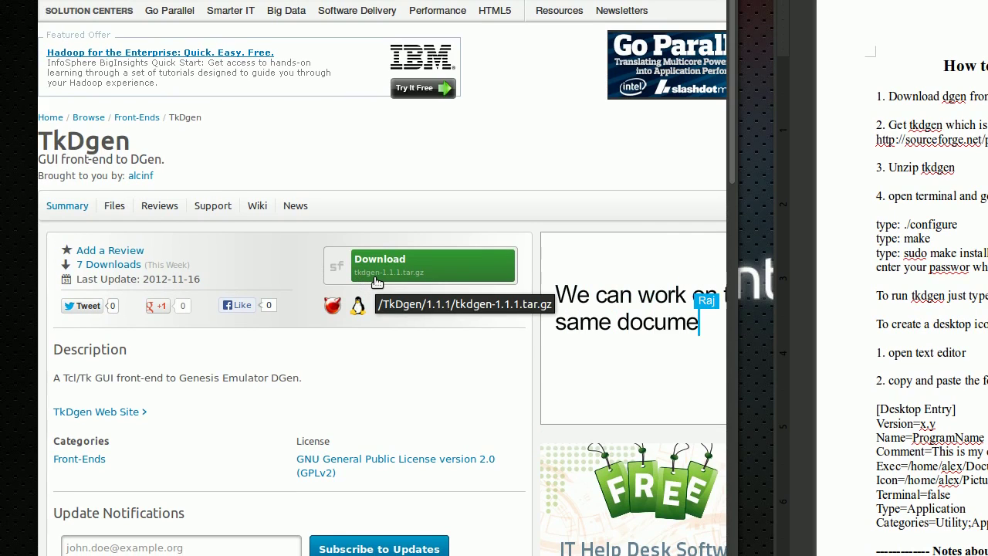
# - Save tkdgen-1.1.1.tar.gz to disk, open its containing folder, and close Firefox
pyautogui.click(376, 276)
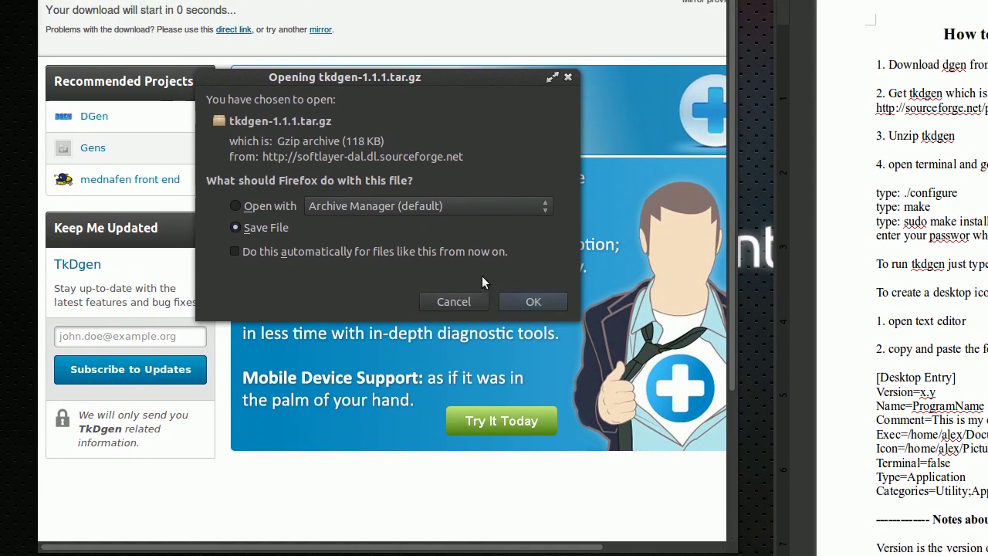
pyautogui.click(497, 275)
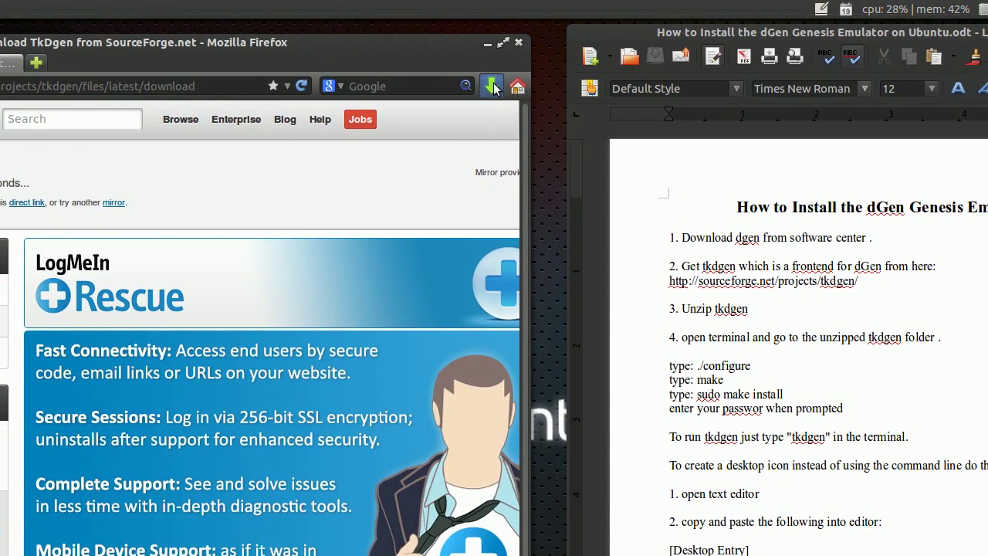
pyautogui.click(493, 87)
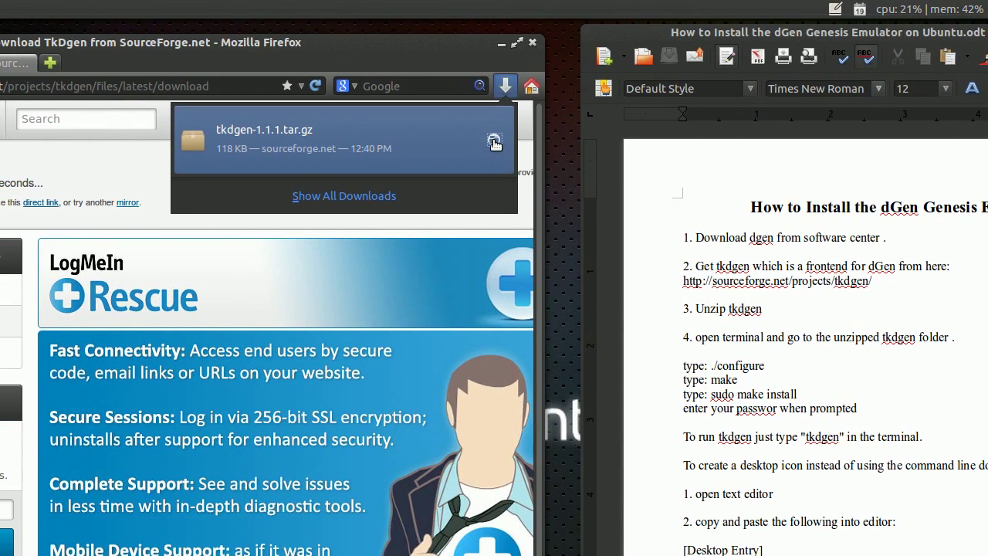
pyautogui.click(494, 143)
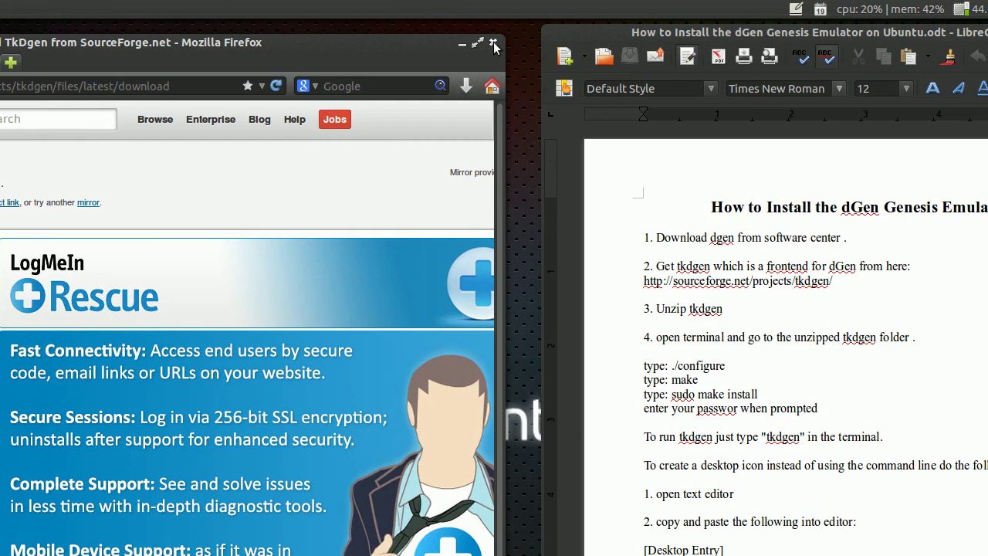
pyautogui.click(494, 45)
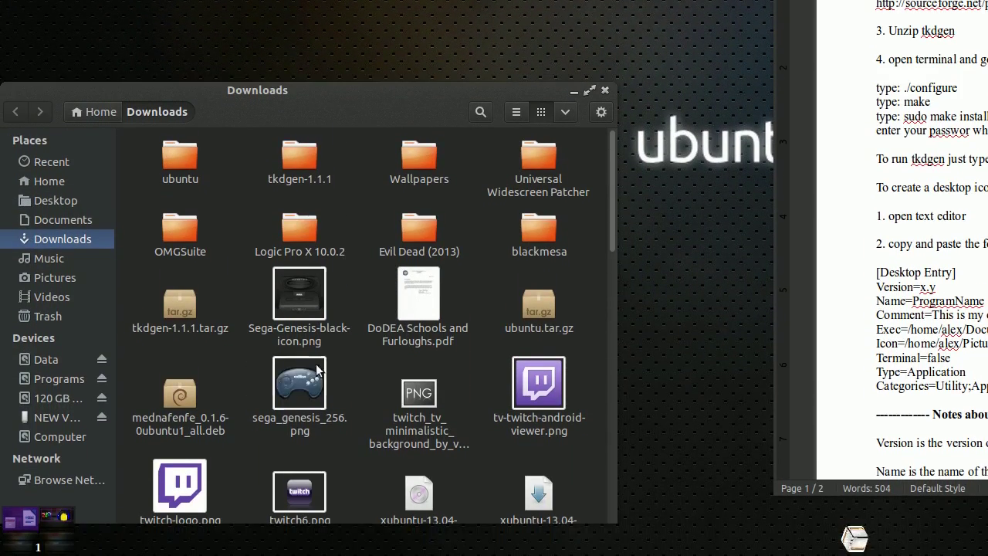
# - Delete sega_genesis_256.png and open the tkdgen-1.1.1.tar.gz archive
pyautogui.click(300, 431)
pyautogui.press('Delete')
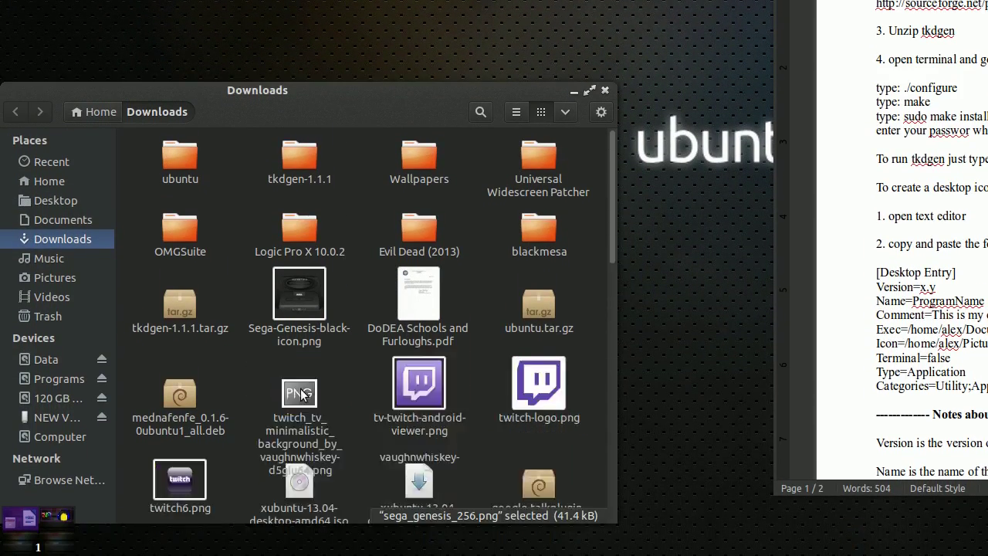
pyautogui.scroll(-1, 358, 292)
pyautogui.scroll(1, 357, 292)
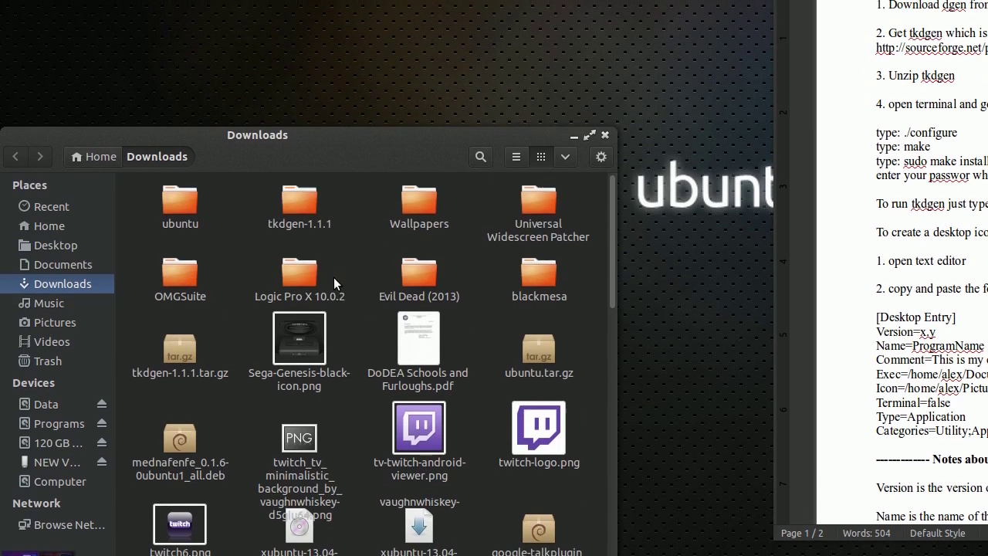
pyautogui.scroll(-1, 334, 279)
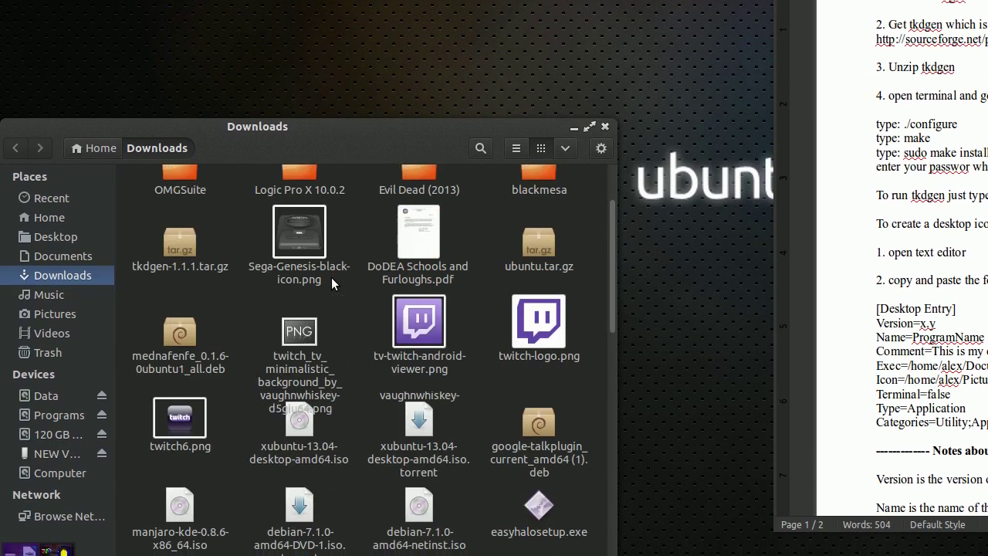
pyautogui.click(185, 264)
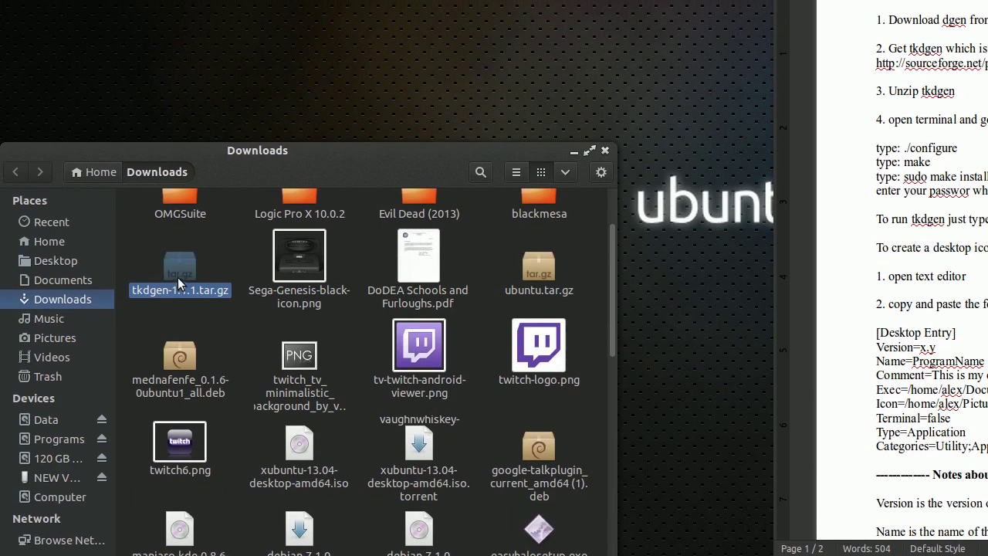
pyautogui.doubleClick(178, 278)
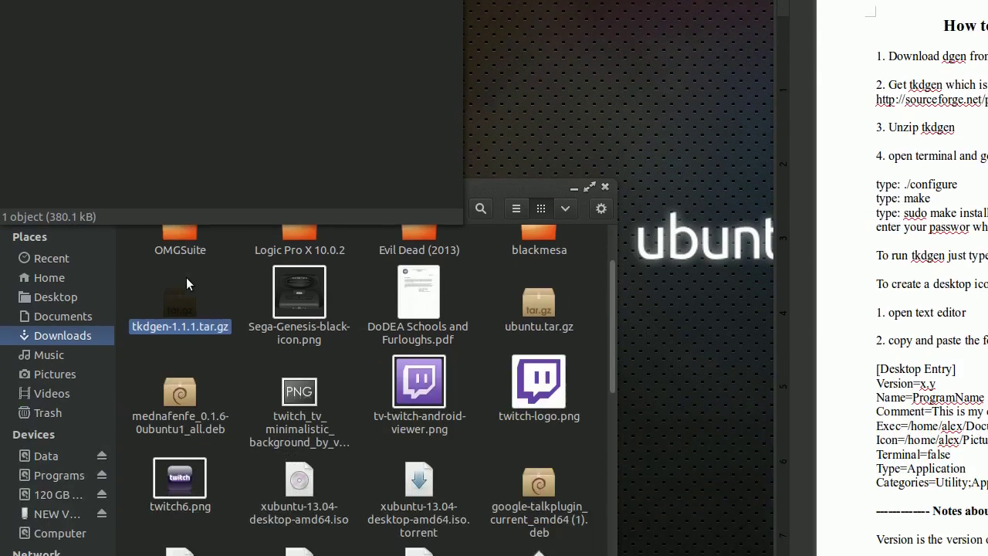
# - Delete the old tkdgen-1.1.1 folder from Documents
pyautogui.click(69, 499)
pyautogui.click(167, 205)
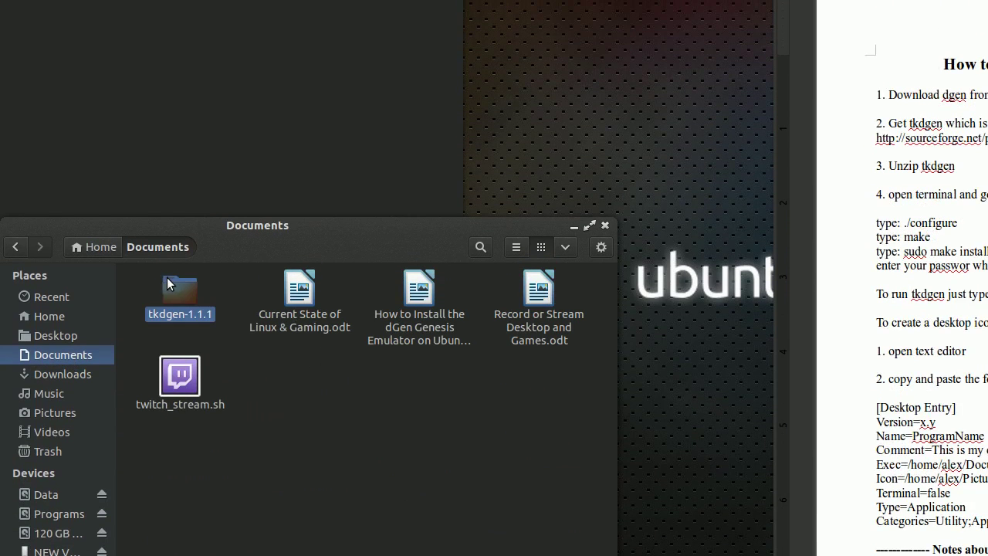
pyautogui.press('Delete')
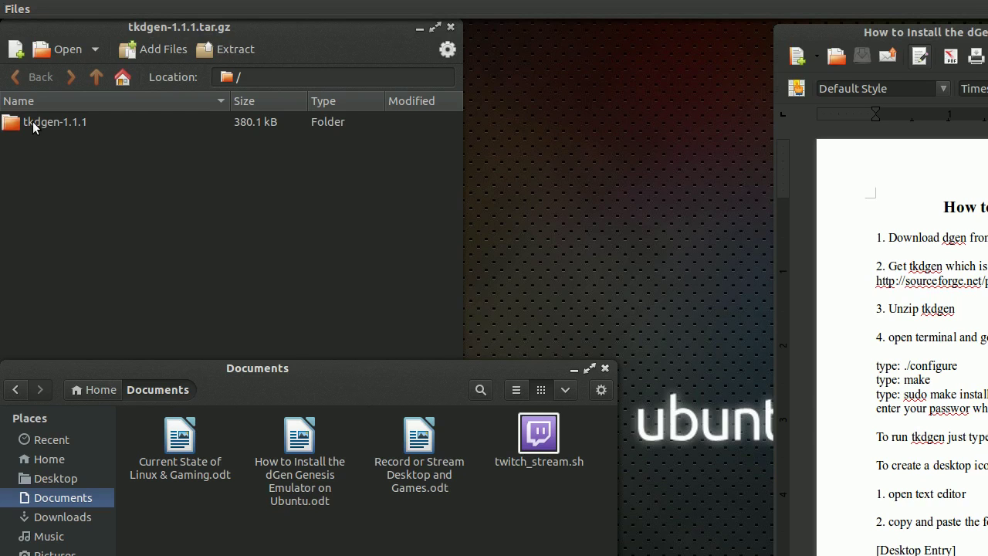
# - Drag the tkdgen-1.1.1 folder from Archive Manager into Documents, then close the archive
pyautogui.moveTo(41, 122); pyautogui.dragTo(252, 398)
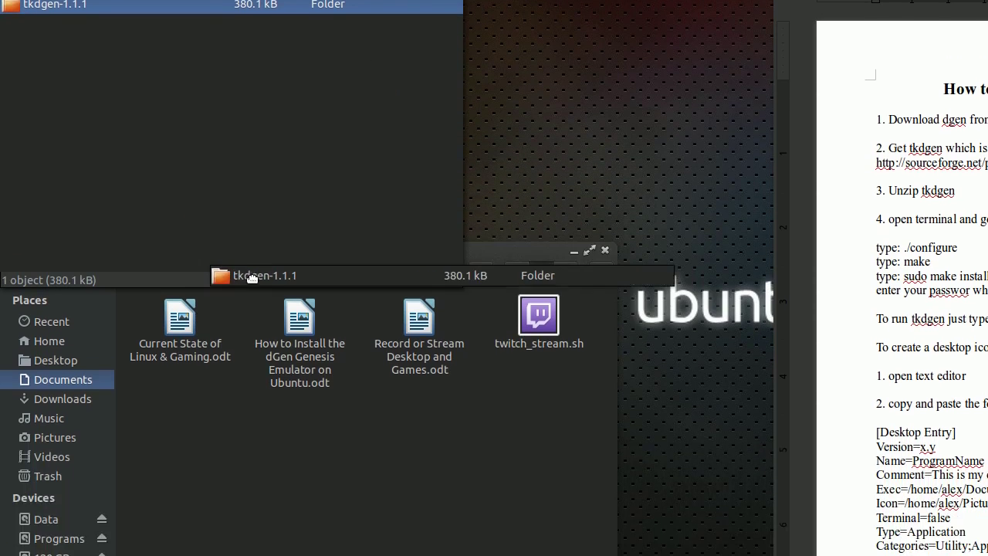
pyautogui.moveTo(251, 278); pyautogui.dragTo(231, 344)
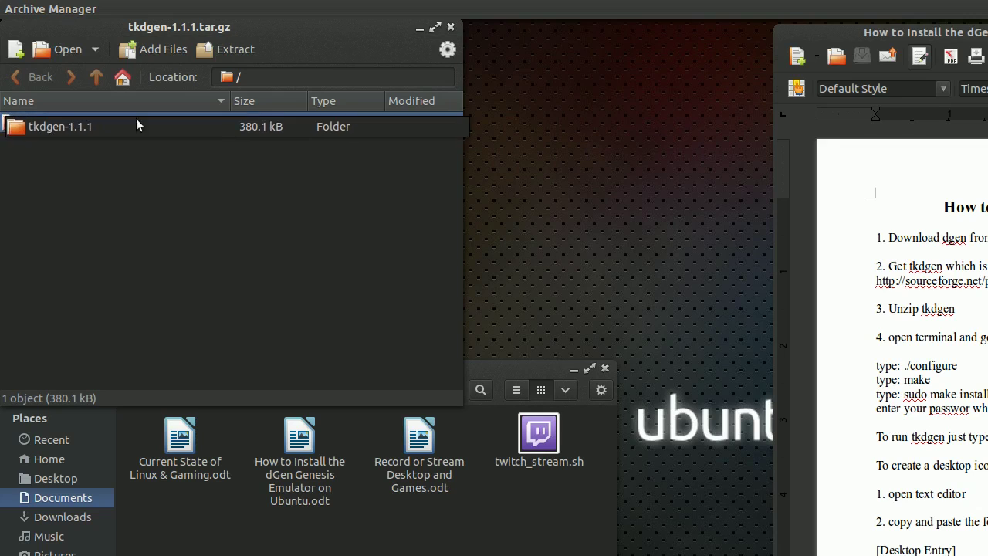
pyautogui.moveTo(47, 123); pyautogui.dragTo(262, 555)
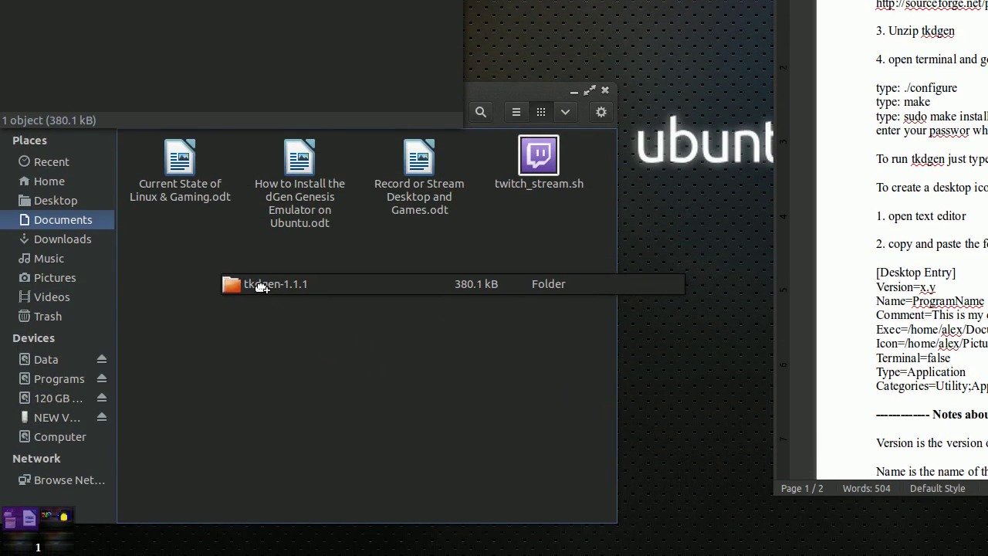
pyautogui.moveTo(263, 286); pyautogui.dragTo(263, 285)
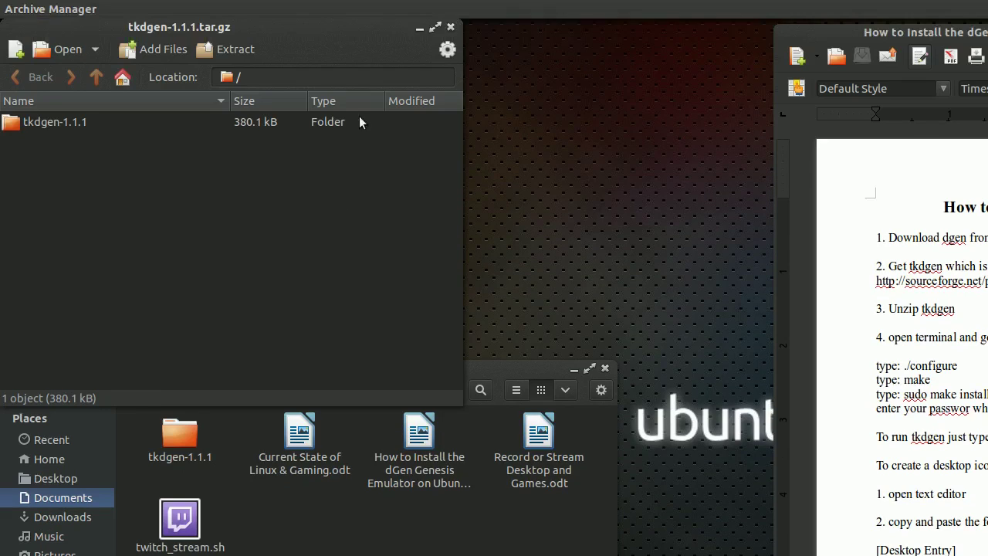
pyautogui.click(453, 30)
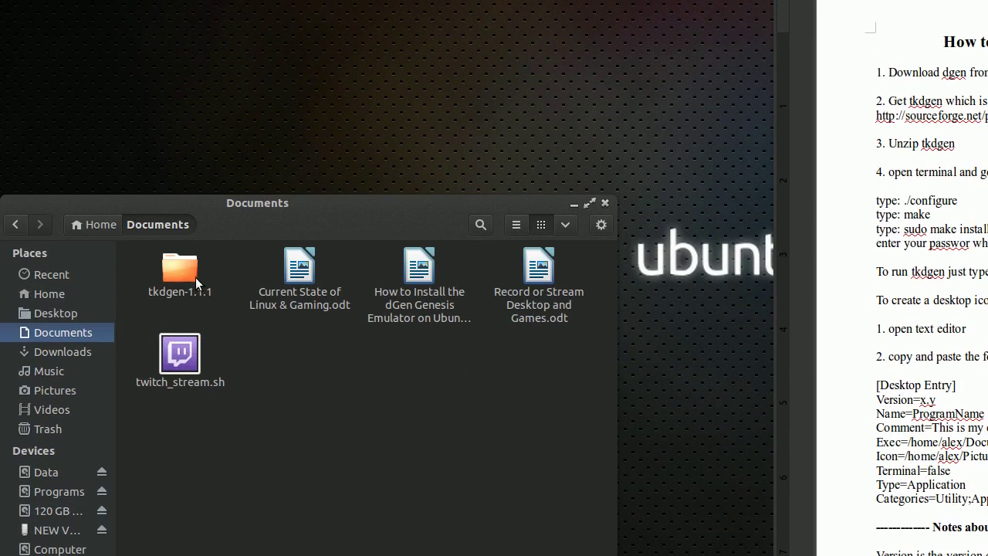
# - Open the extracted tkdgen-1.1.1 folder, look through its files, and open a terminal
pyautogui.click(193, 277)
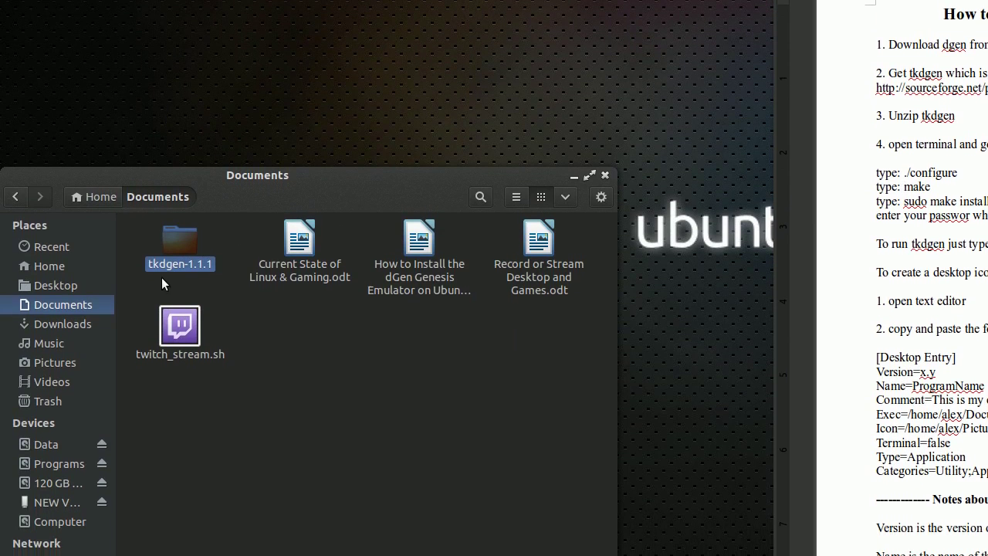
pyautogui.doubleClick(171, 264)
pyautogui.scroll(-3, 267, 284)
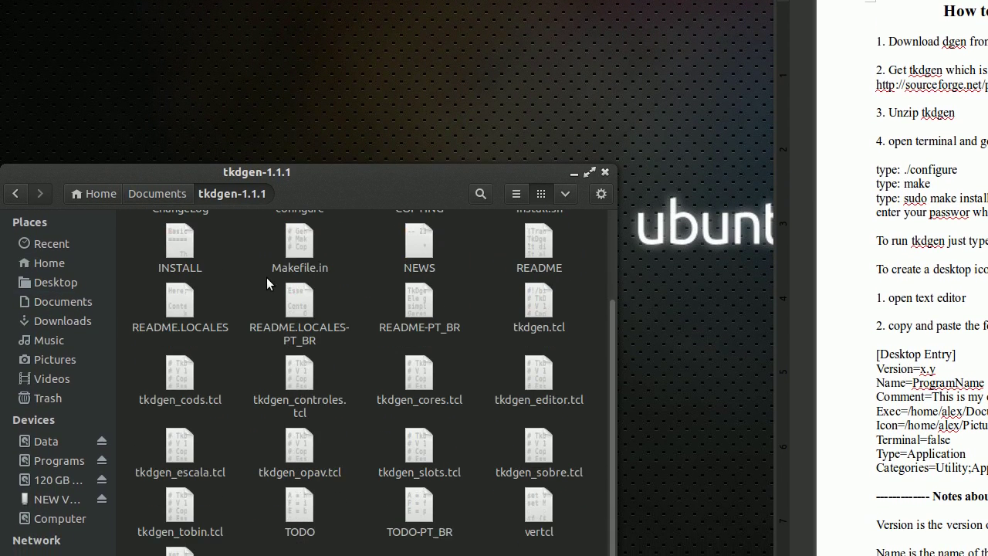
pyautogui.scroll(3, 267, 279)
pyautogui.scroll(-3, 301, 278)
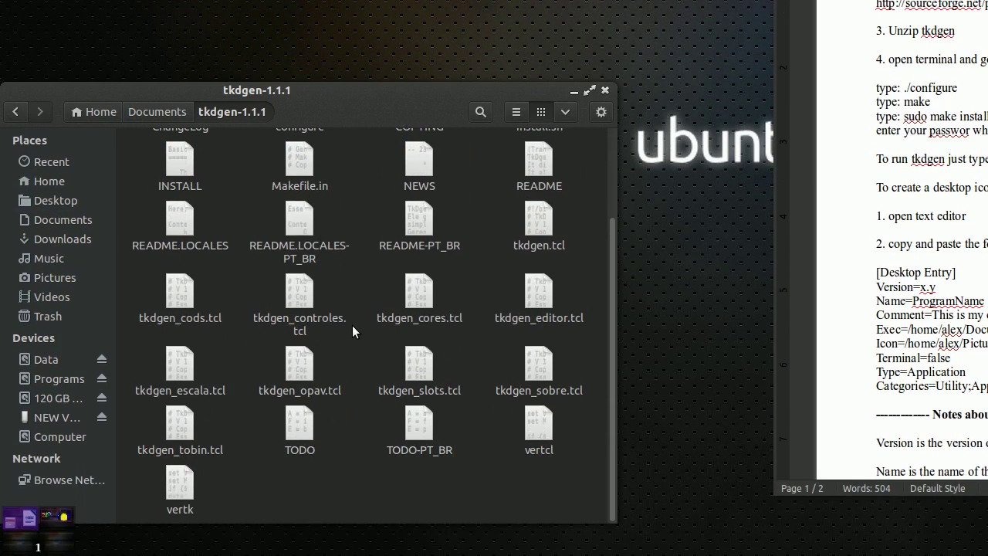
pyautogui.scroll(3, 352, 328)
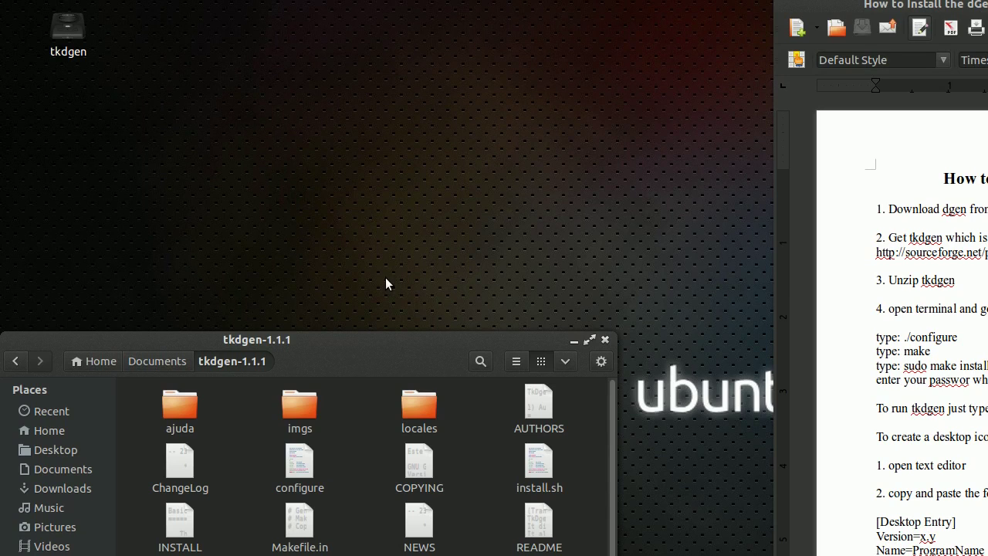
pyautogui.hotkey('ctrl', 'alt', 't')
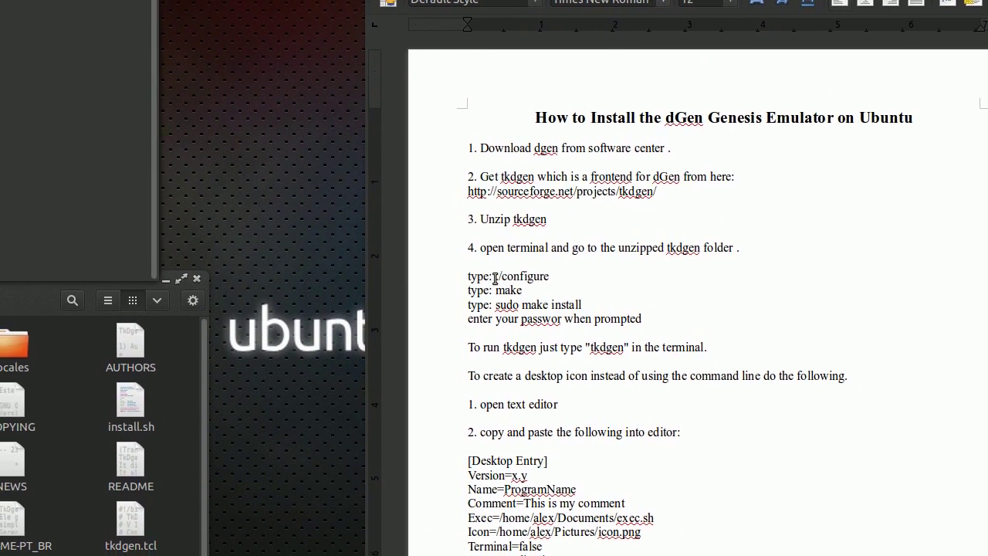
# - Change the terminal into the Documents folder with cd Documents
pyautogui.moveTo(494, 278); pyautogui.dragTo(550, 280)
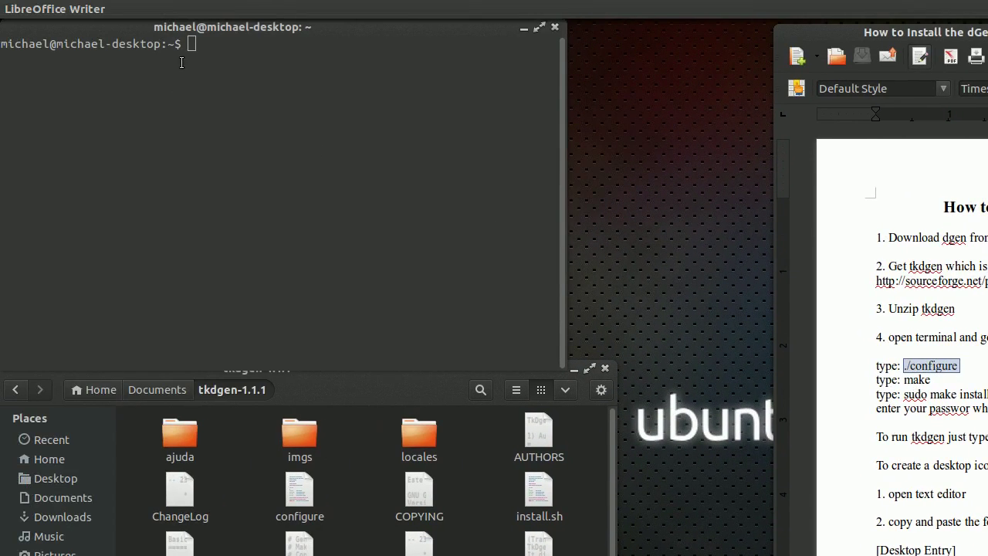
pyautogui.click(211, 51)
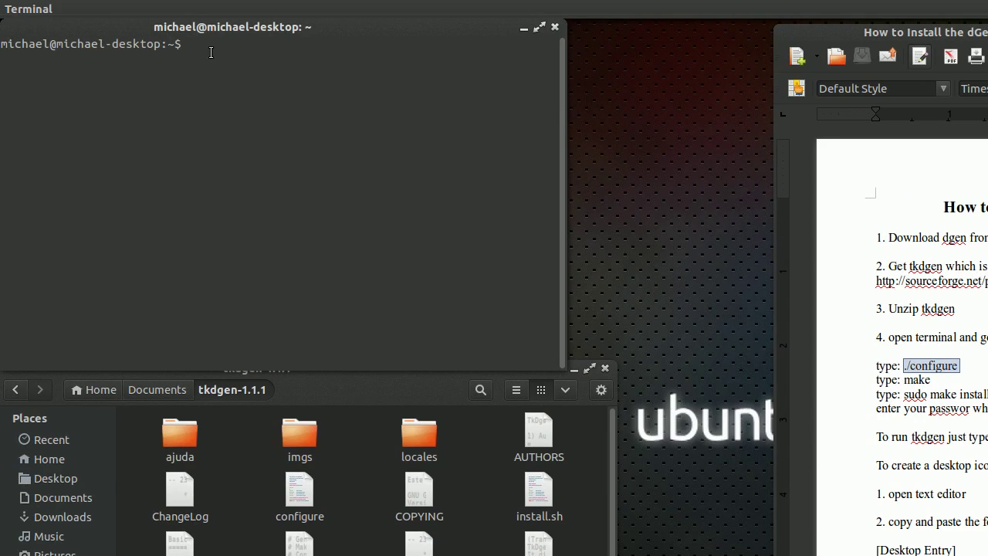
pyautogui.write('cd Documents')
pyautogui.press('Return')
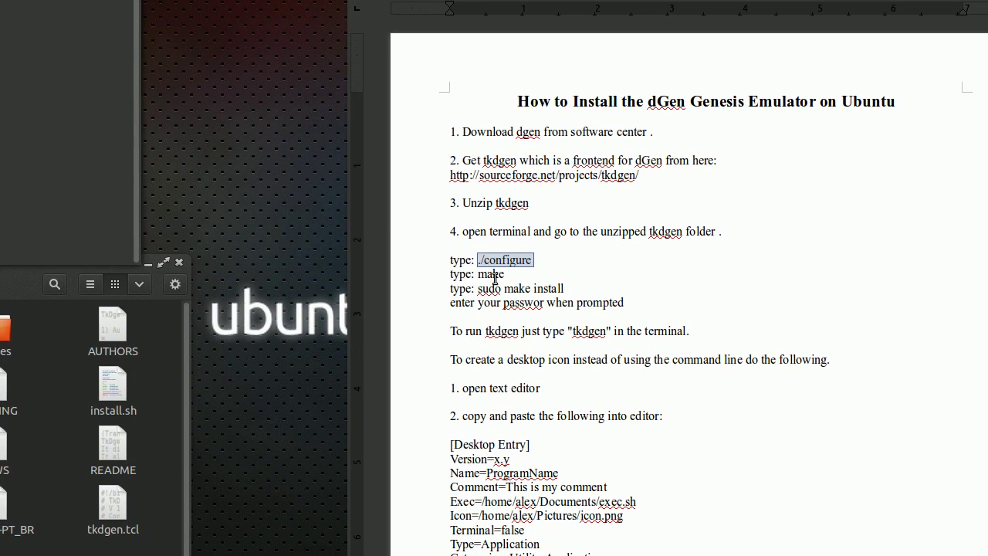
# - Correct 'passwor' to 'password' in the Writer notes
pyautogui.doubleClick(494, 275)
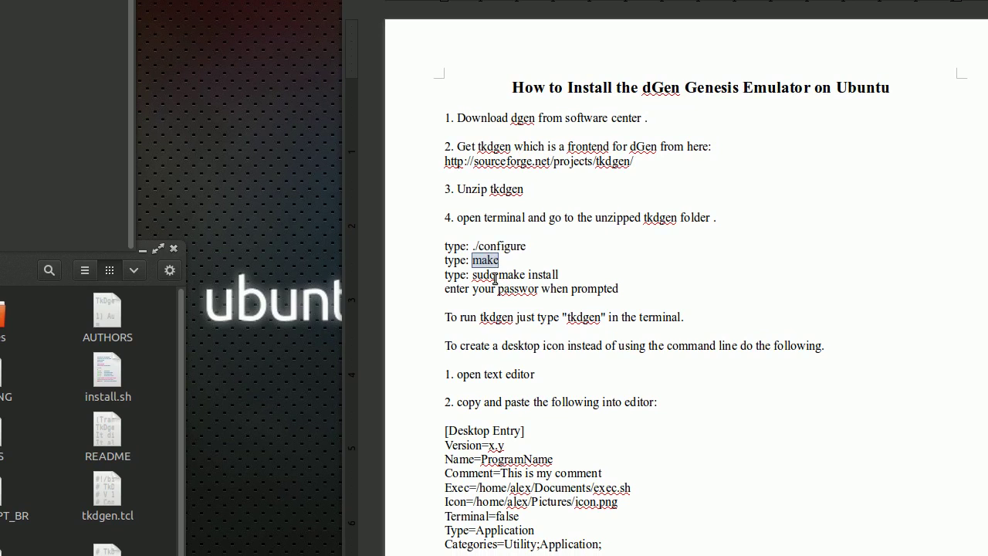
pyautogui.moveTo(473, 275); pyautogui.dragTo(504, 275)
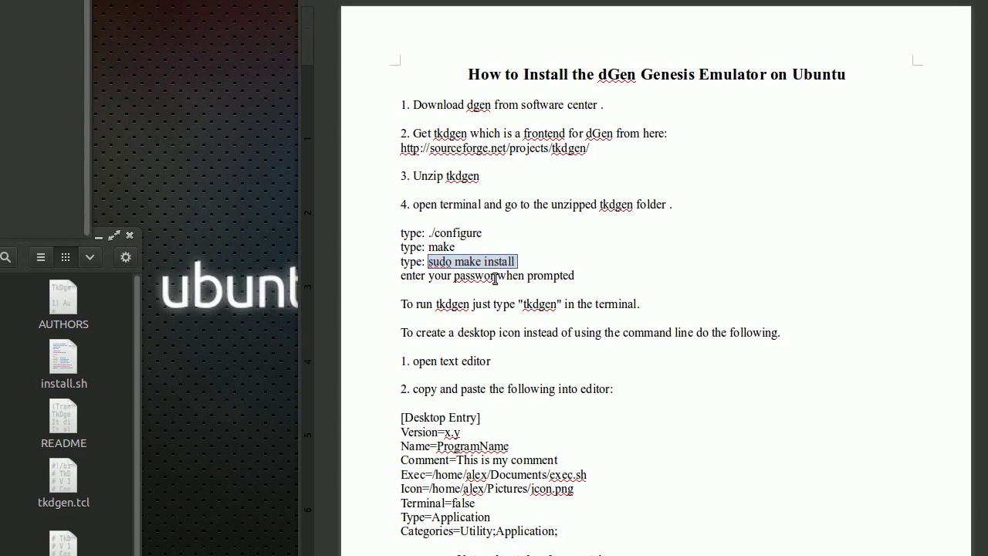
pyautogui.click(542, 279)
pyautogui.write('d')
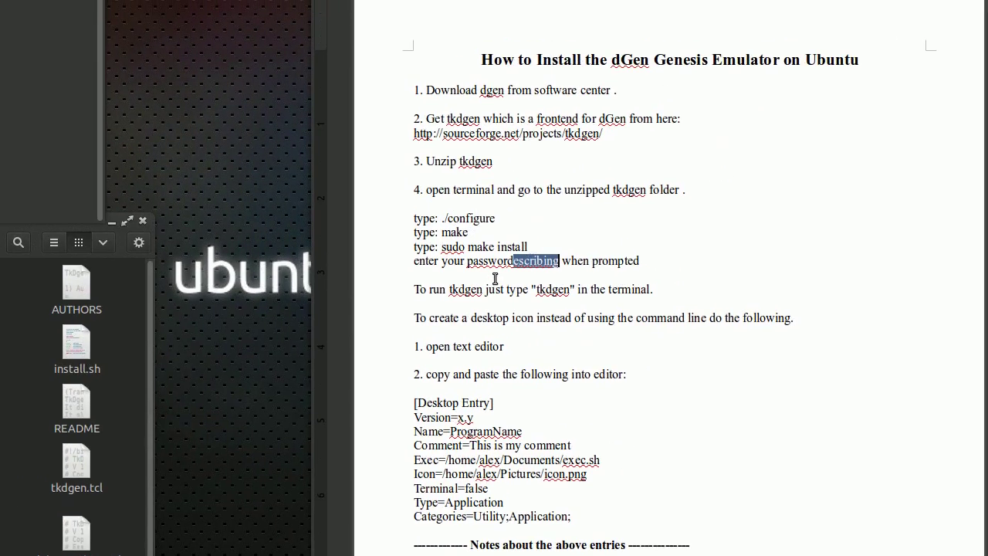
pyautogui.press('Escape')
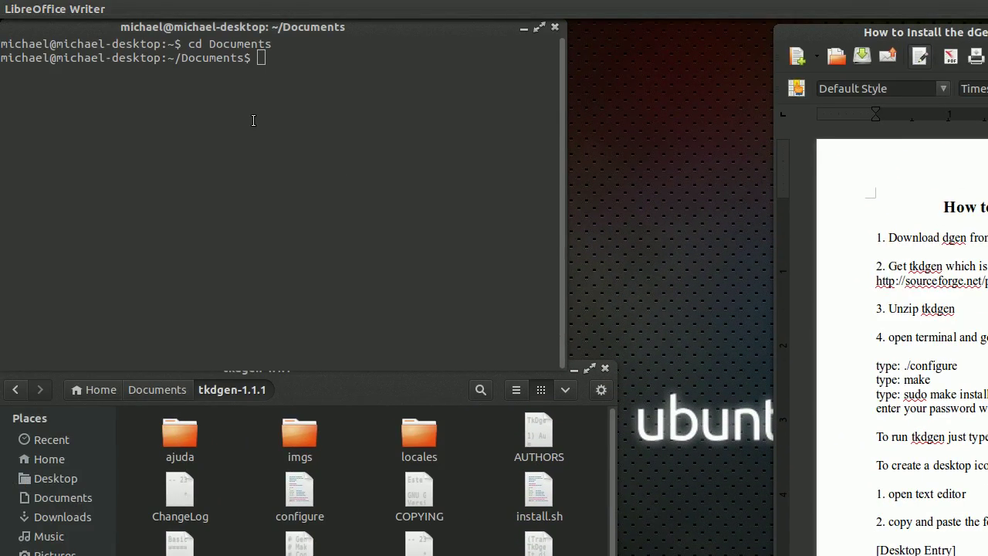
# - Run tkdgen in the terminal to launch the TkDgen front end
pyautogui.click(258, 68)
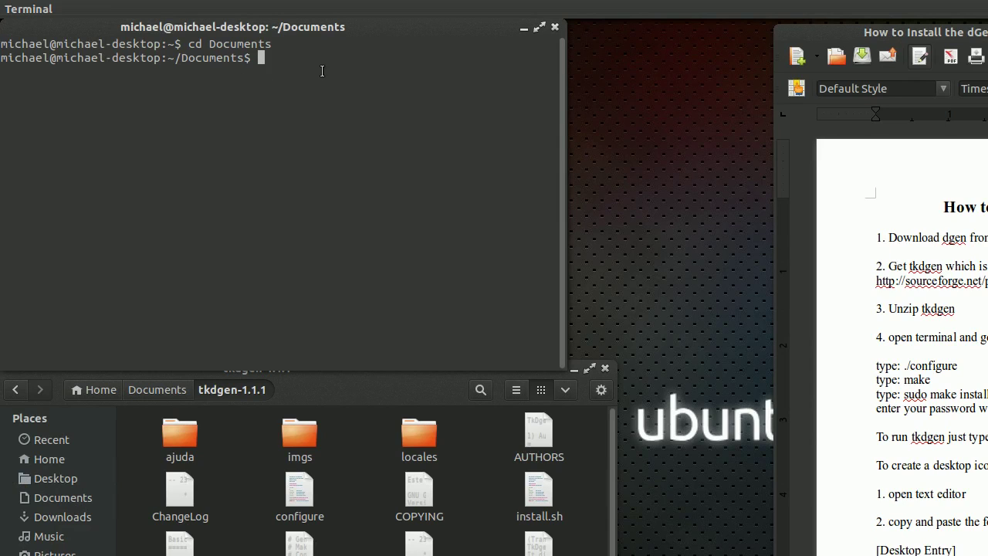
pyautogui.write('tkdgen')
pyautogui.press('Return')
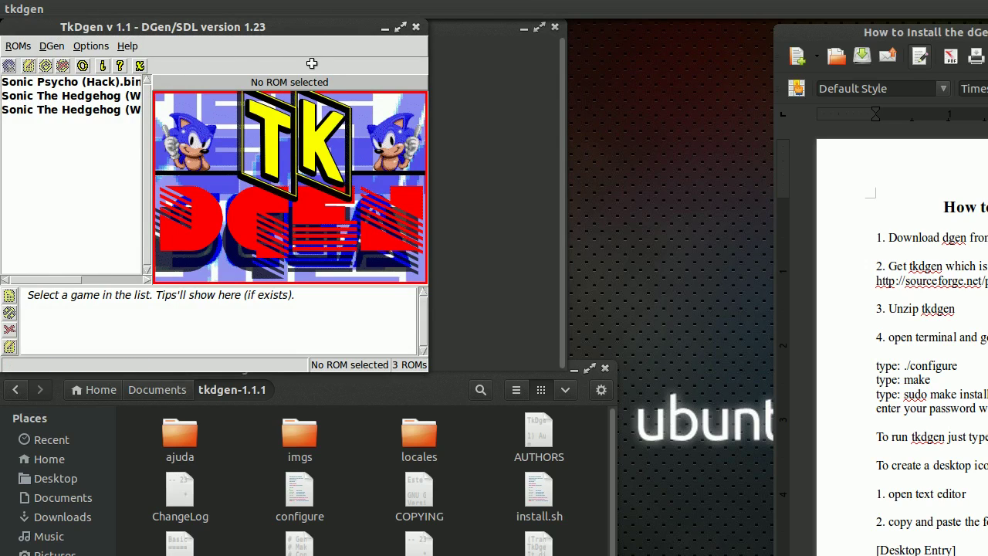
# - Enable joystick support via DGen > Joysticks > Activated
pyautogui.moveTo(260, 29); pyautogui.dragTo(317, 66)
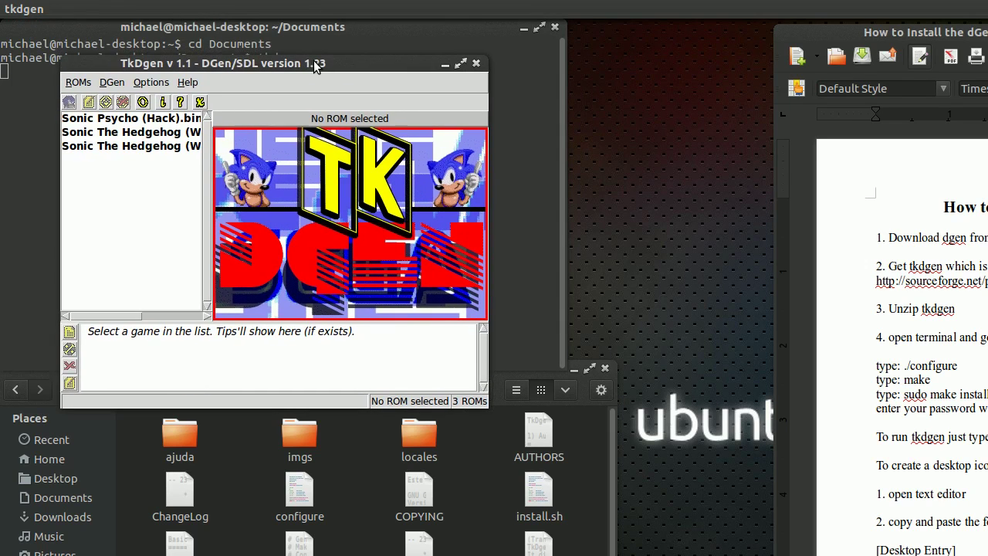
pyautogui.click(112, 82)
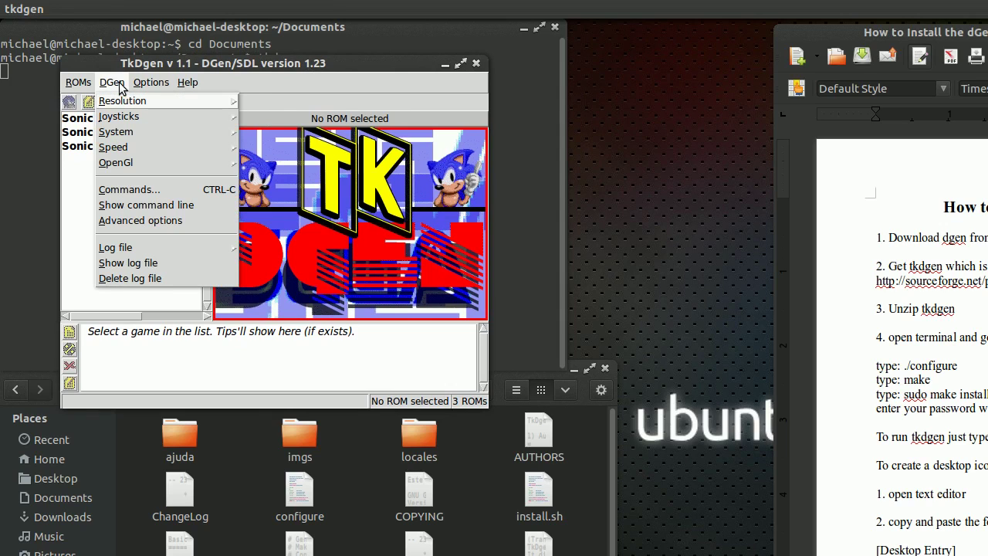
pyautogui.moveTo(115, 95)
pyautogui.moveTo(112, 117)
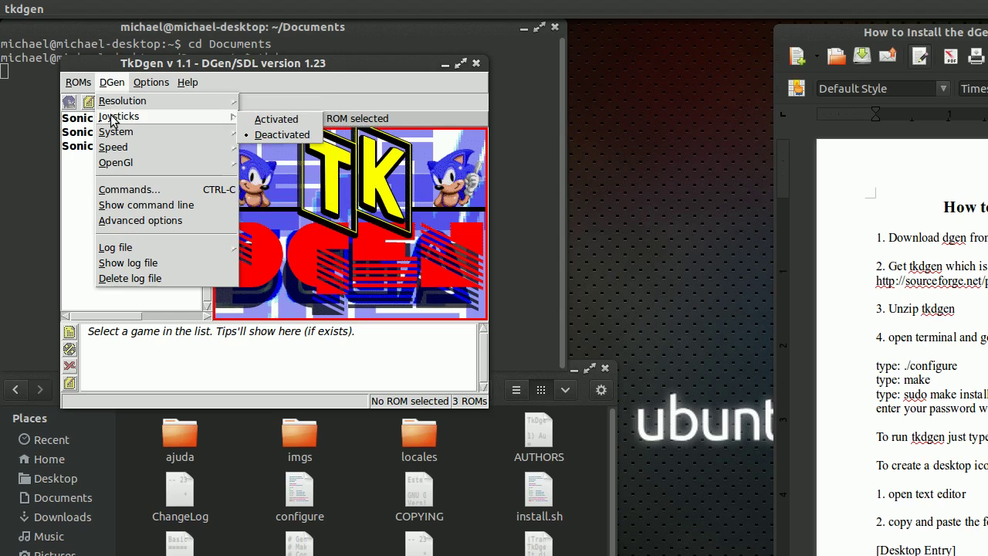
pyautogui.click(263, 123)
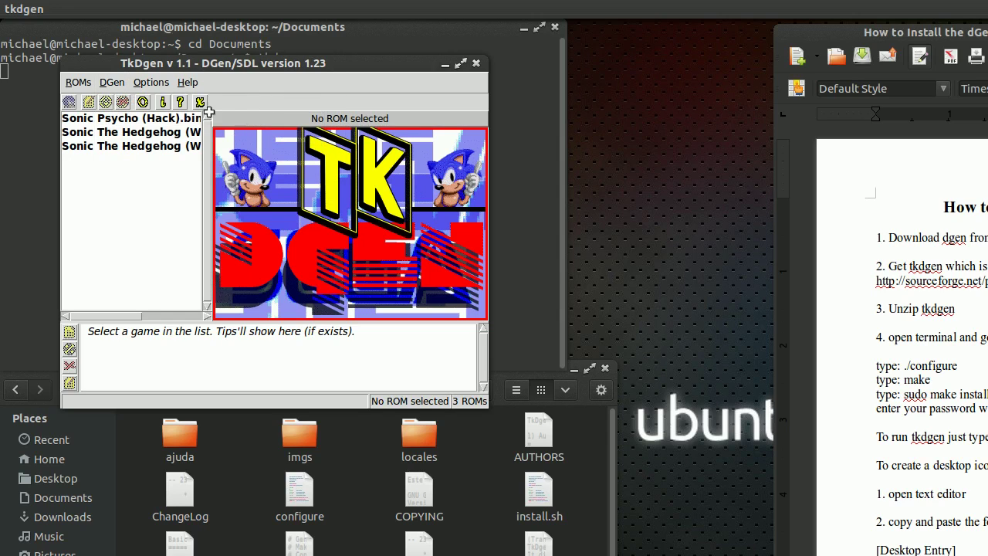
# - Add Sonic The Hedgehog (W) (REV 01) [h2C].bin from Roms/Sega Genesis/Sonic The Hedgehog
pyautogui.click(78, 83)
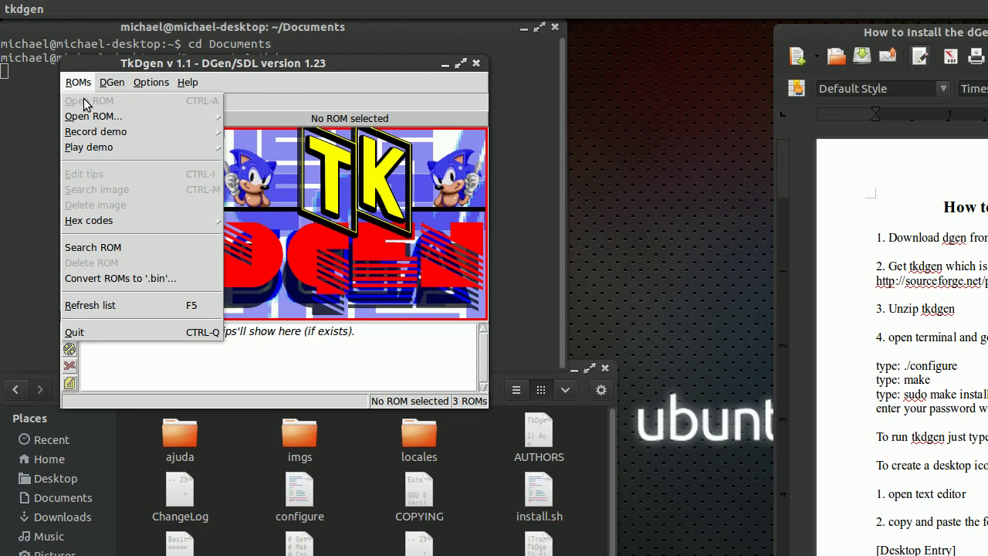
pyautogui.click(94, 246)
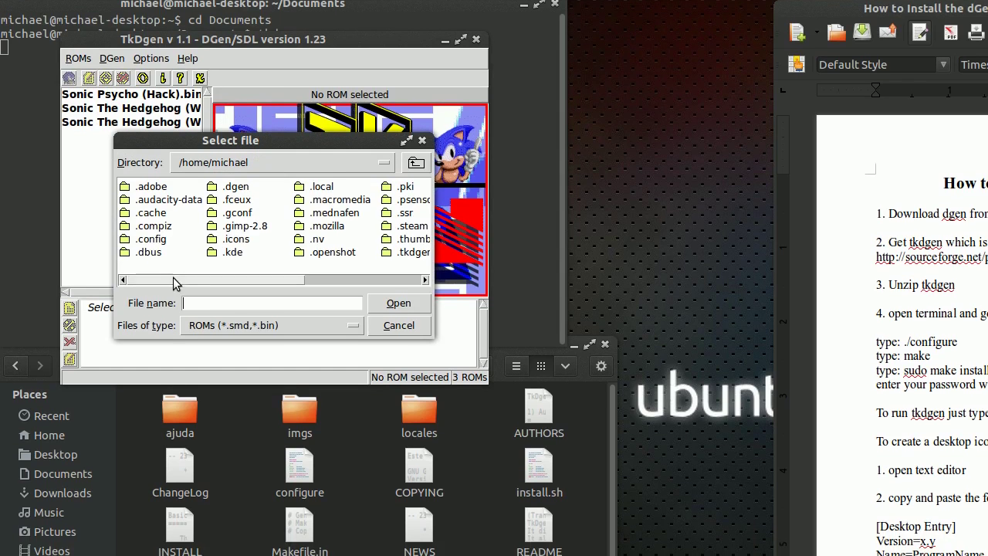
pyautogui.moveTo(173, 305); pyautogui.dragTo(298, 304)
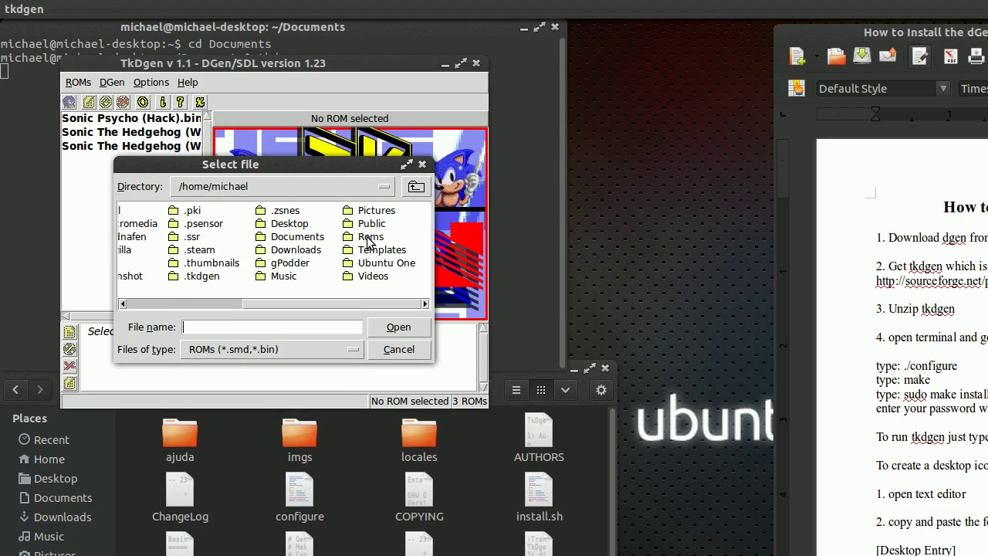
pyautogui.doubleClick(369, 238)
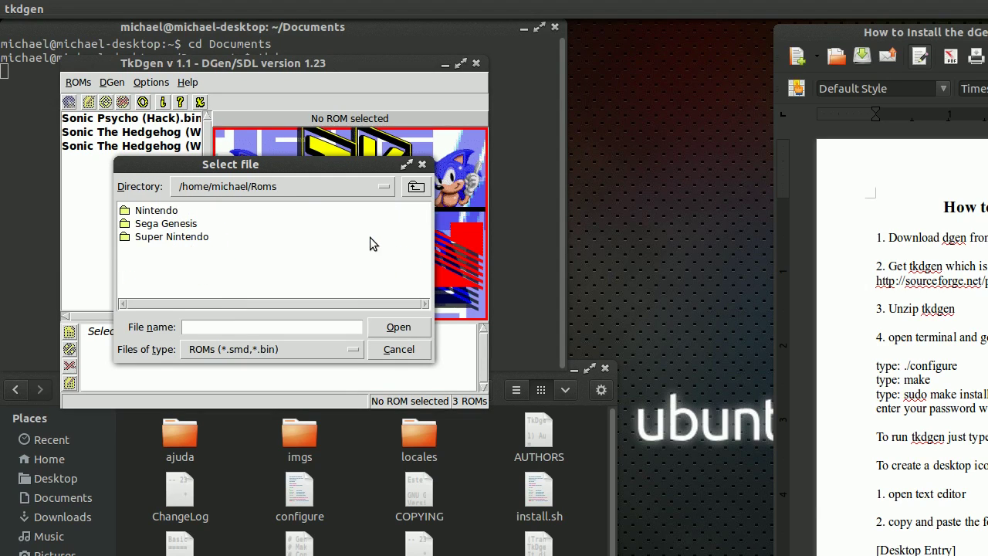
pyautogui.doubleClick(177, 225)
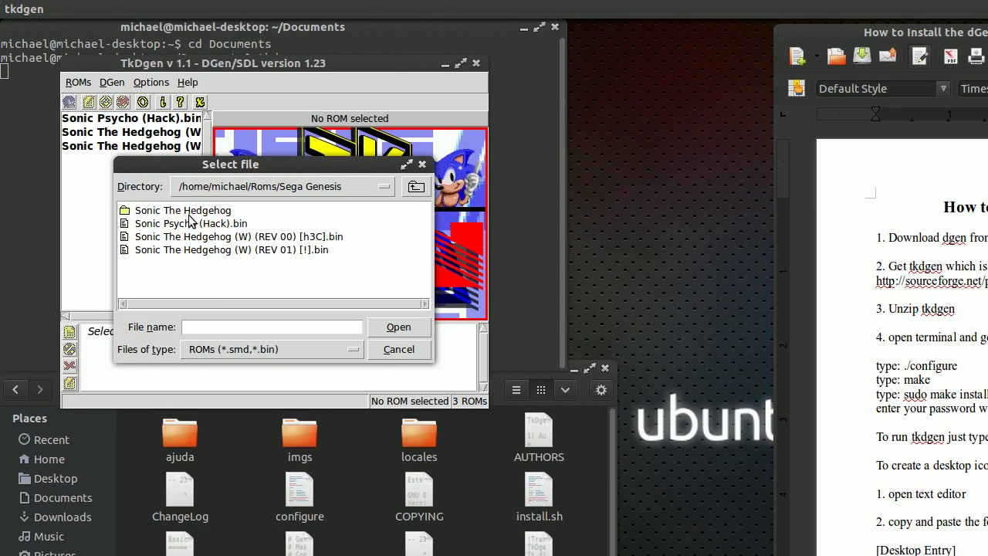
pyautogui.click(190, 214)
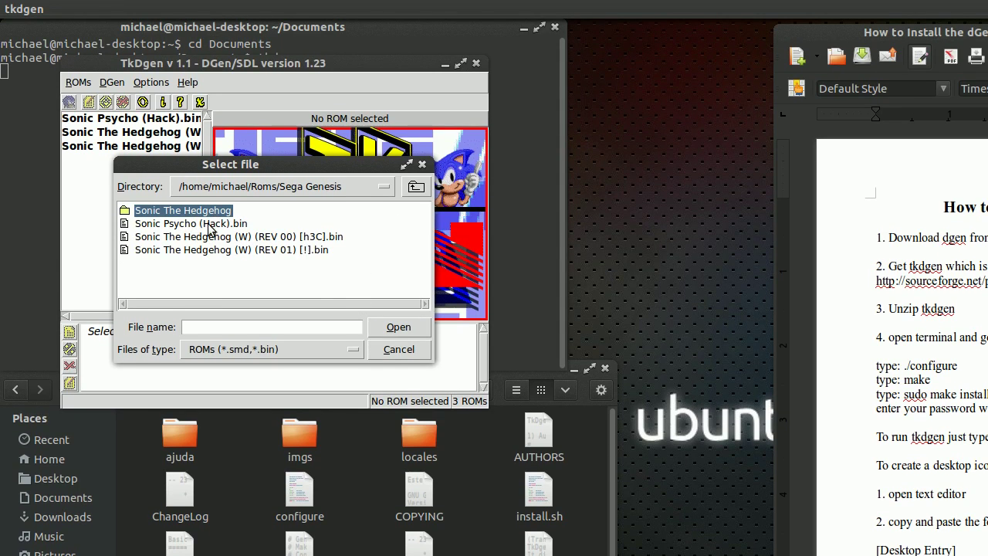
pyautogui.doubleClick(210, 216)
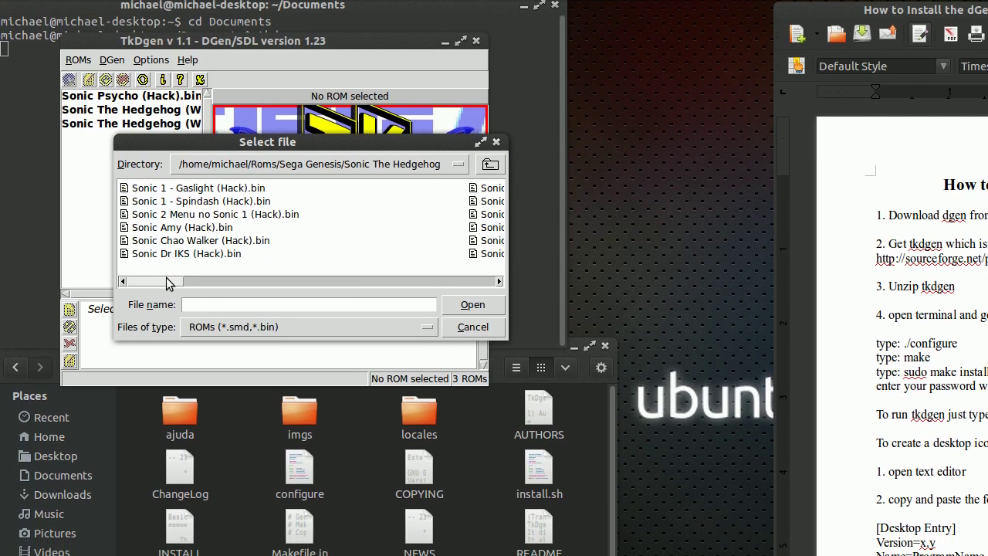
pyautogui.moveTo(162, 304); pyautogui.dragTo(289, 278)
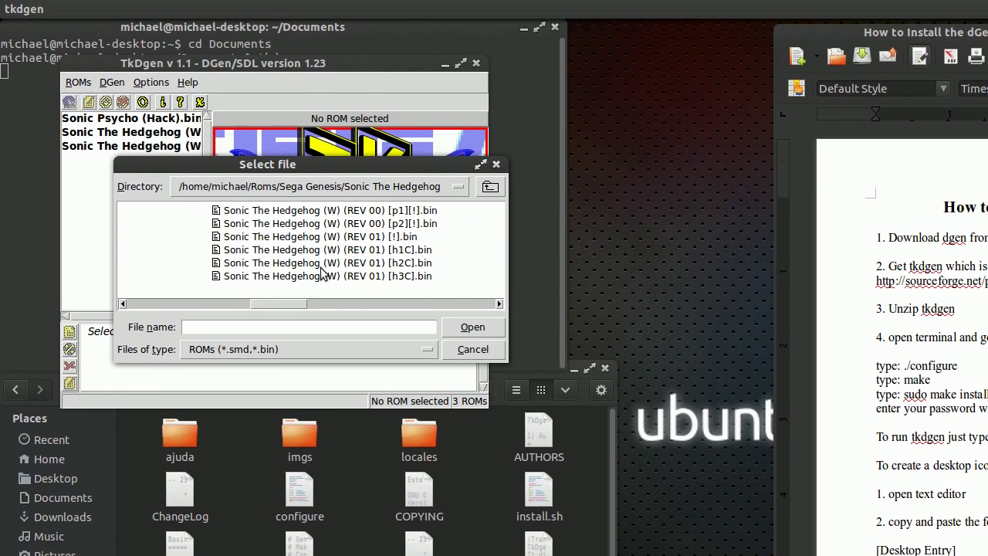
pyautogui.click(309, 237)
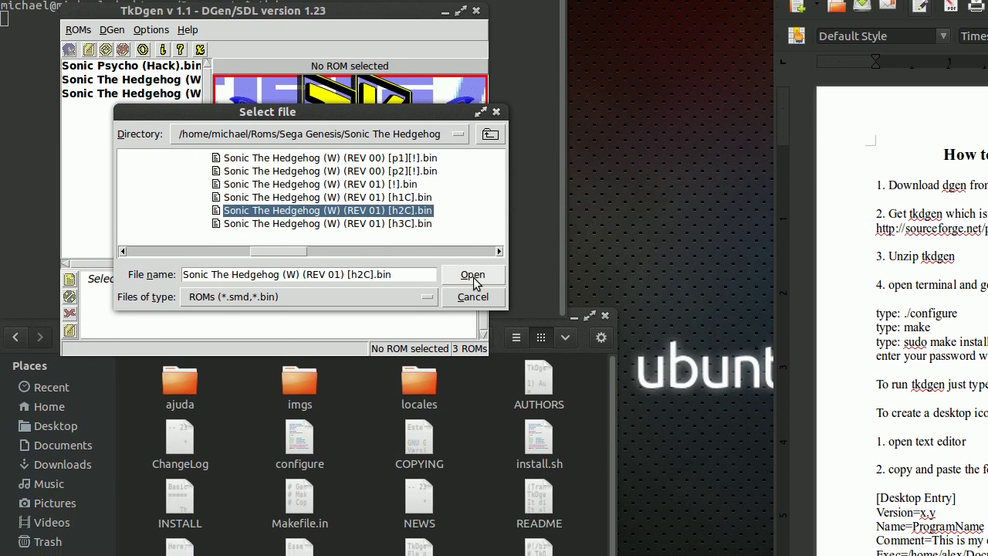
pyautogui.click(473, 276)
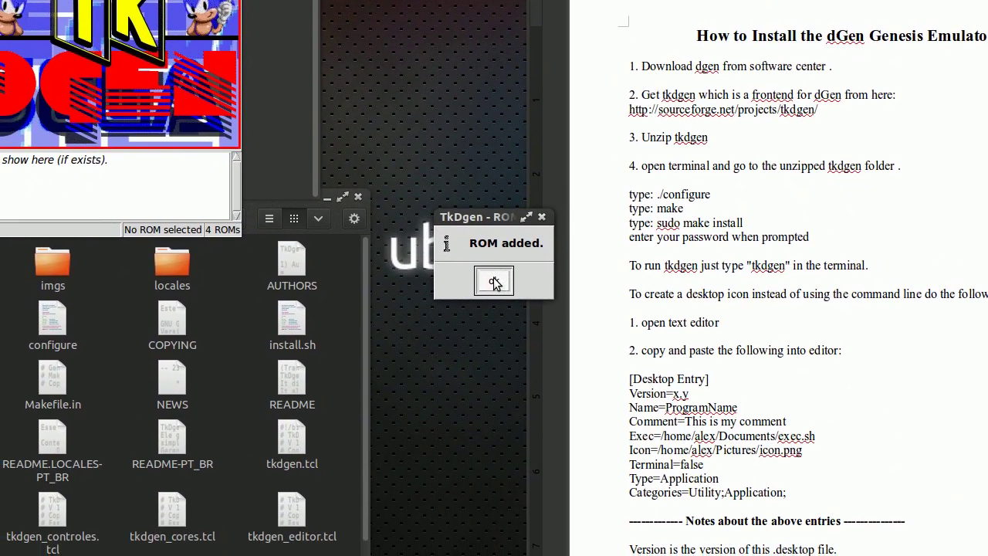
pyautogui.click(493, 282)
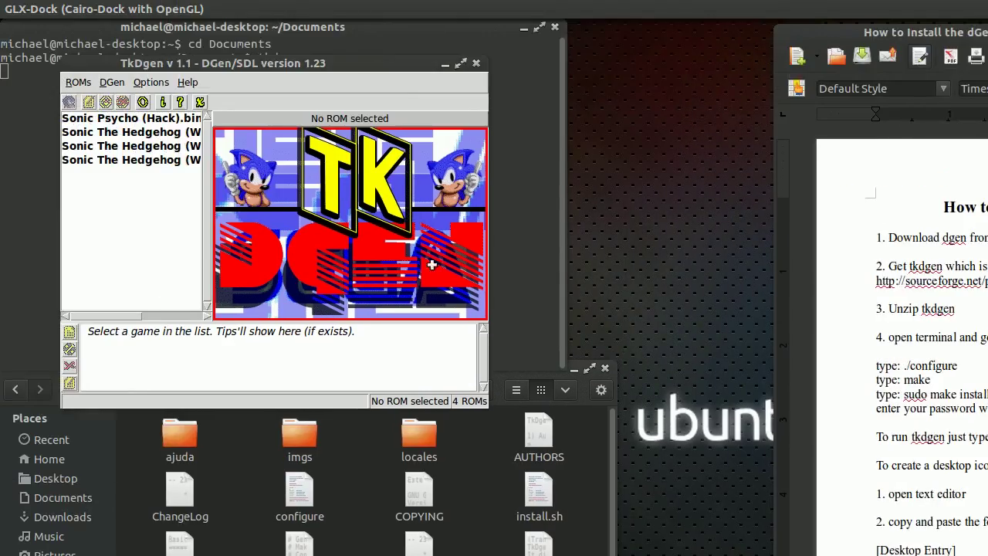
# - Play the Sonic REV 01 ROM in DGen, then close the game window and TkDgen
pyautogui.click(152, 160)
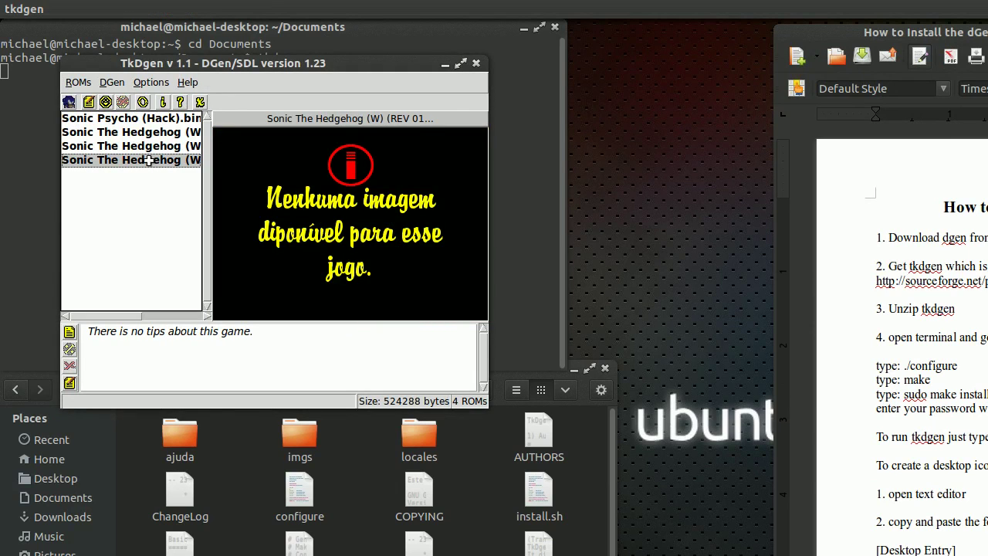
pyautogui.doubleClick(148, 160)
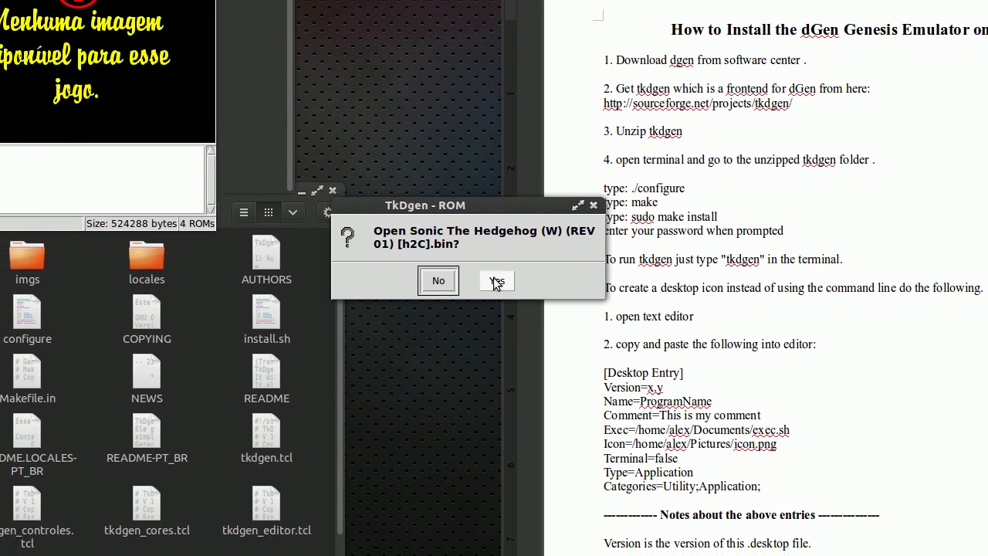
pyautogui.click(578, 322)
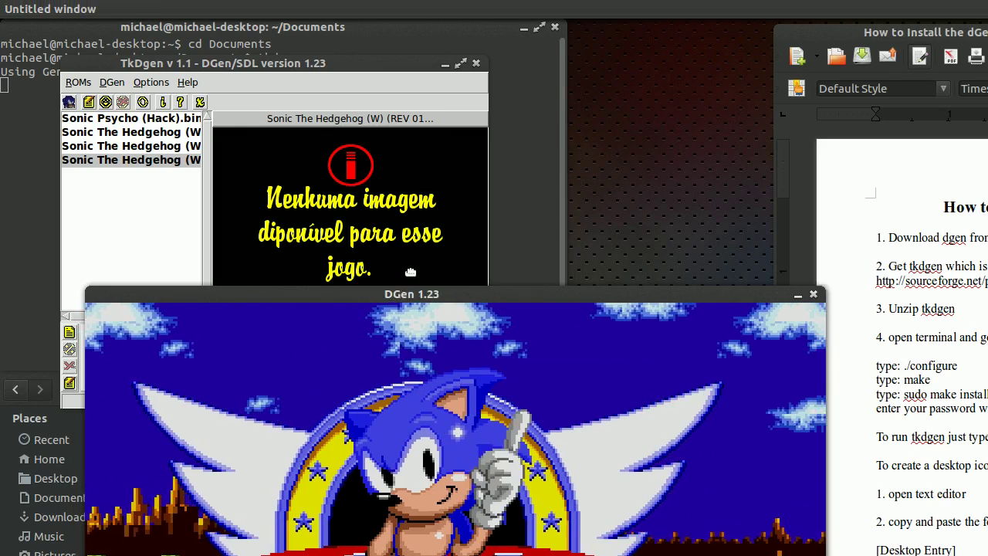
pyautogui.moveTo(395, 284); pyautogui.dragTo(459, 188)
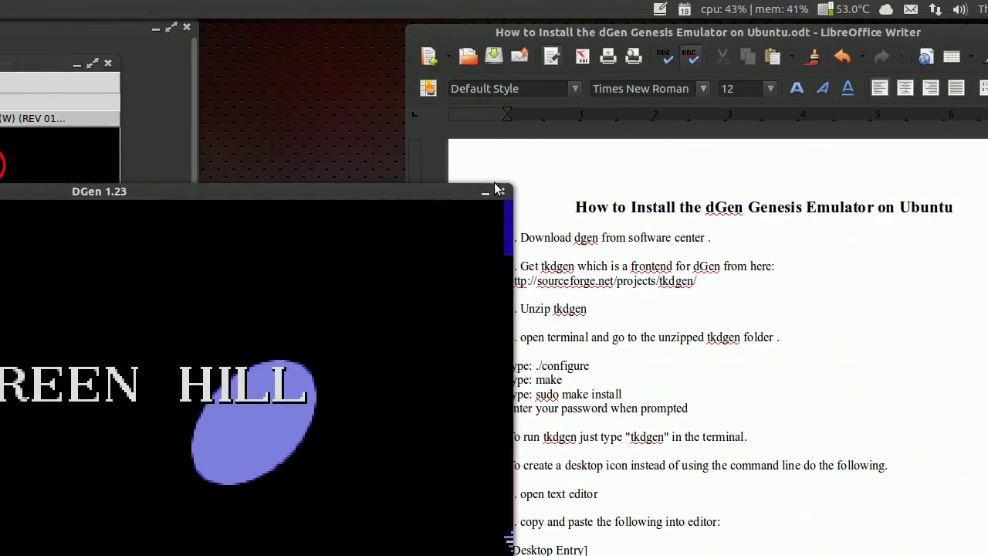
pyautogui.click(495, 193)
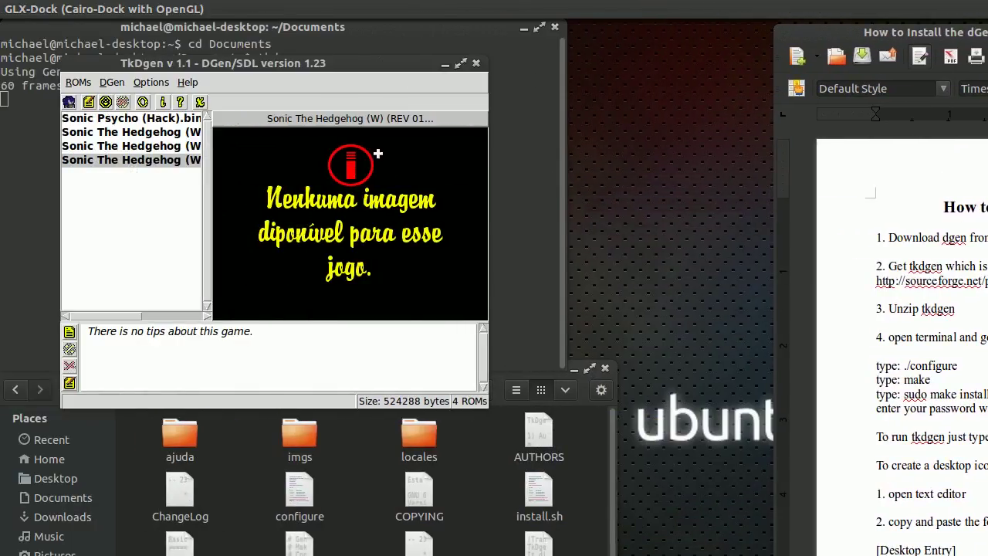
pyautogui.click(474, 65)
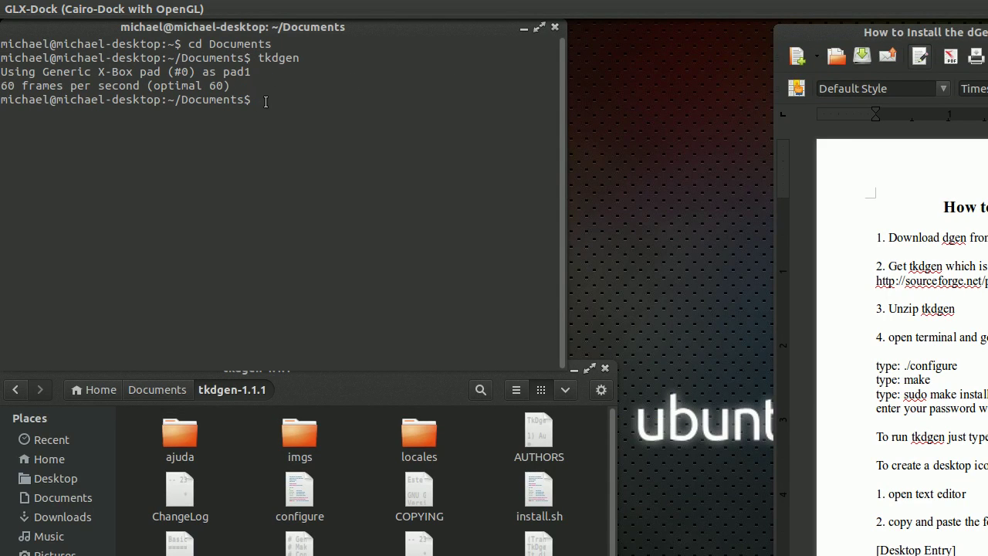
# - Close the file manager, search the Dash for 'text', and start Text Editor
pyautogui.click(265, 102)
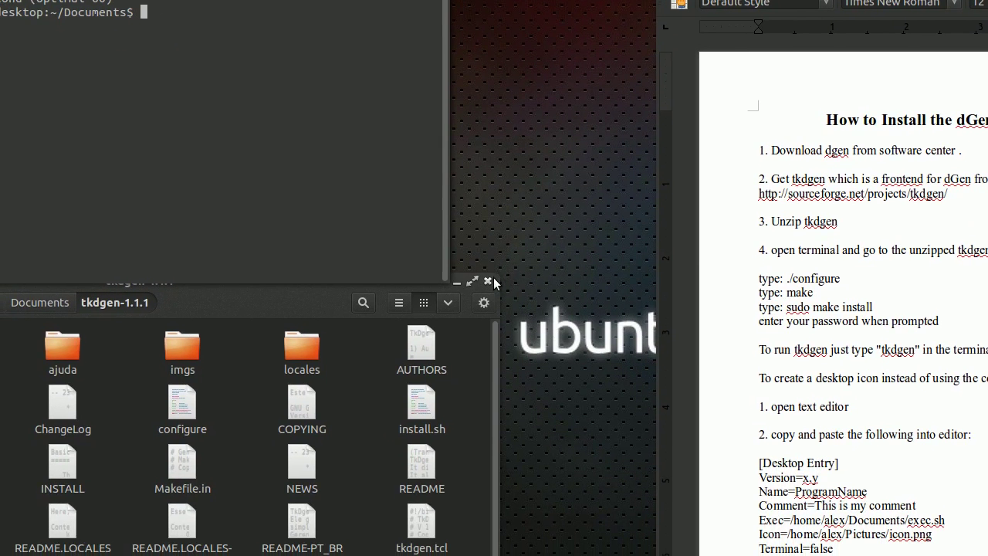
pyautogui.click(490, 280)
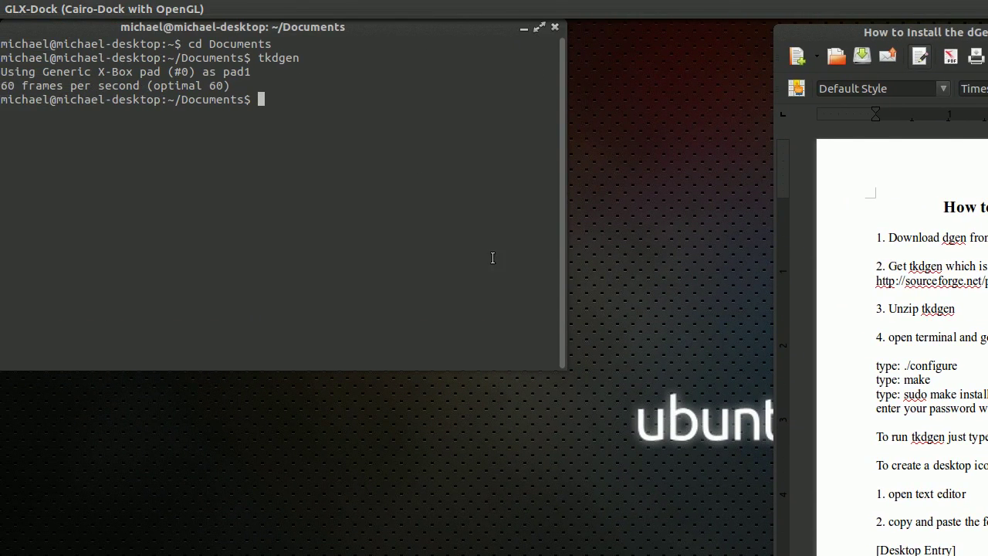
pyautogui.press('super')
pyautogui.write('text')
pyautogui.press('BackSpace')
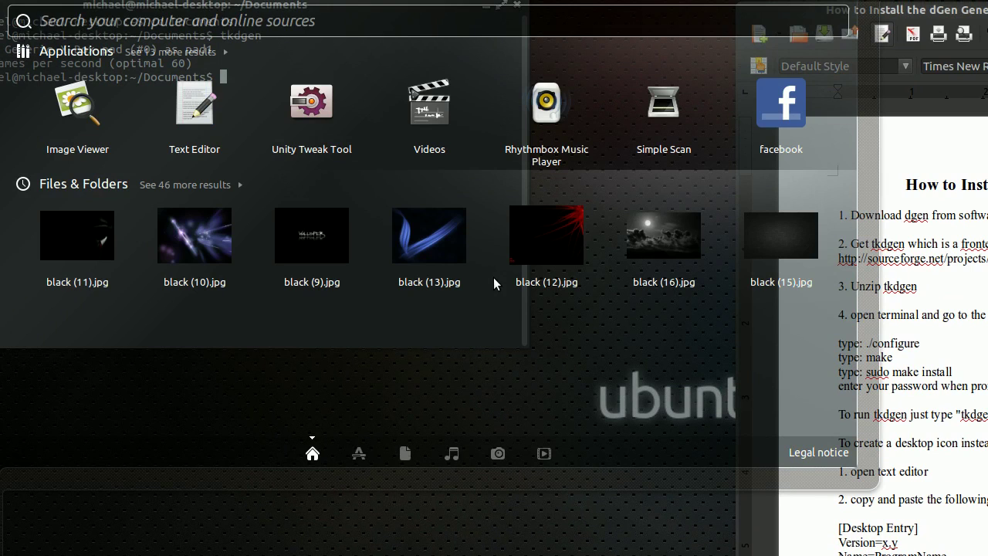
pyautogui.write('text')
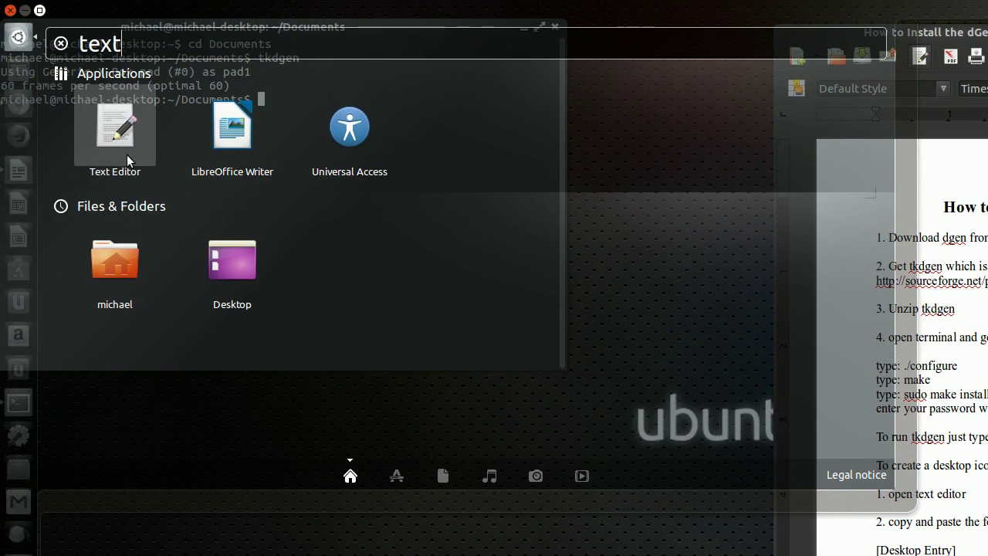
pyautogui.click(128, 160)
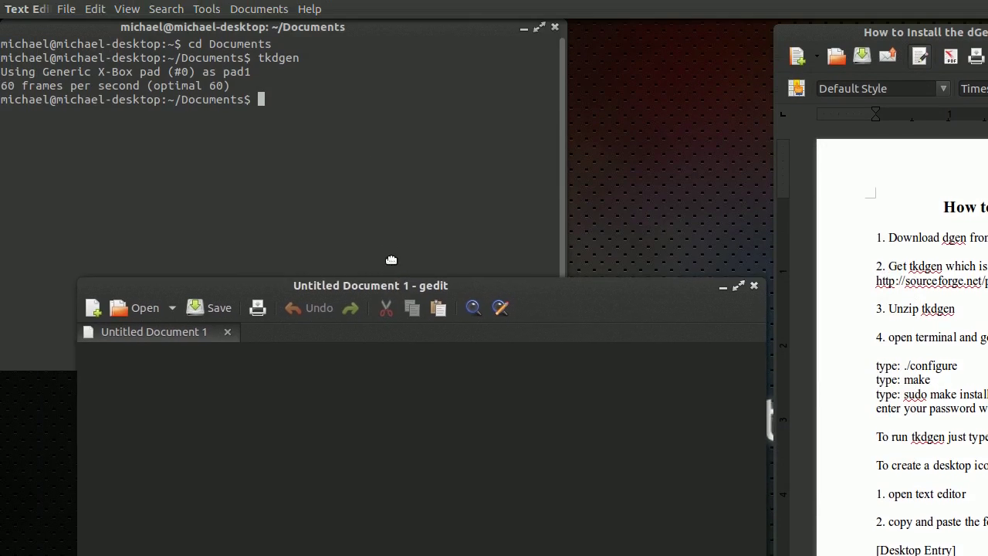
# - Paste the Writer [Desktop Entry] template into gedit's empty document and select the ProgramName placeholder
pyautogui.moveTo(393, 278); pyautogui.dragTo(386, 351)
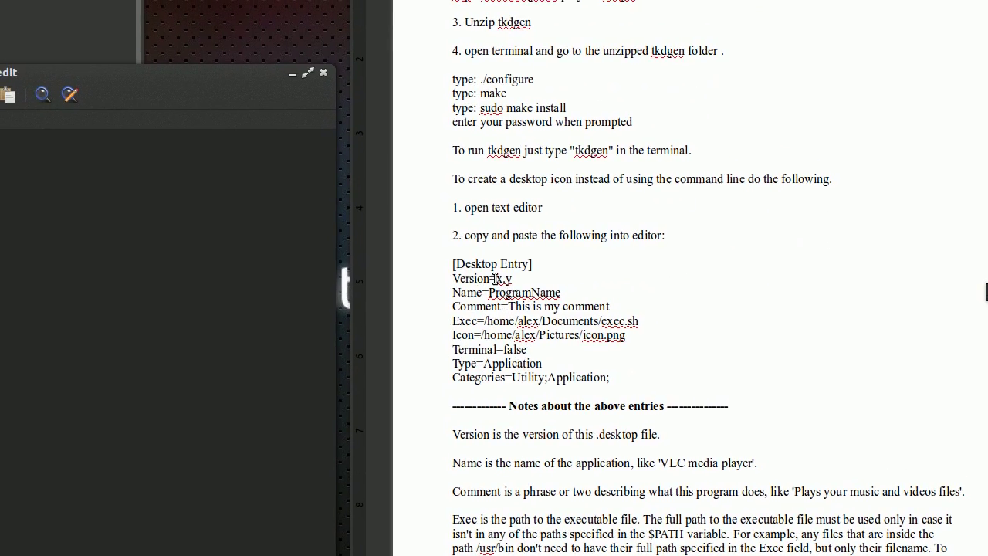
pyautogui.moveTo(453, 264); pyautogui.dragTo(604, 377)
pyautogui.hotkey('ctrl', 'c')
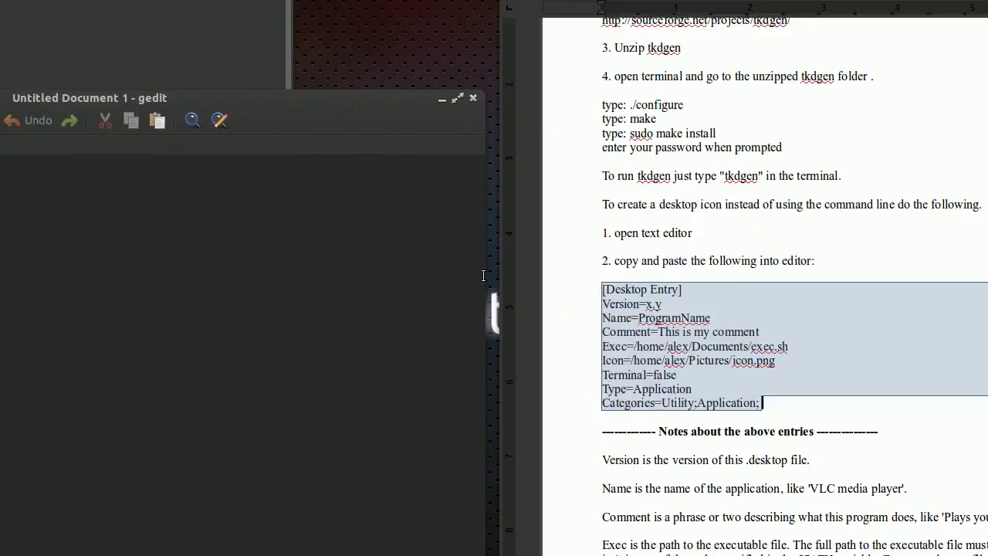
pyautogui.click(0, 123)
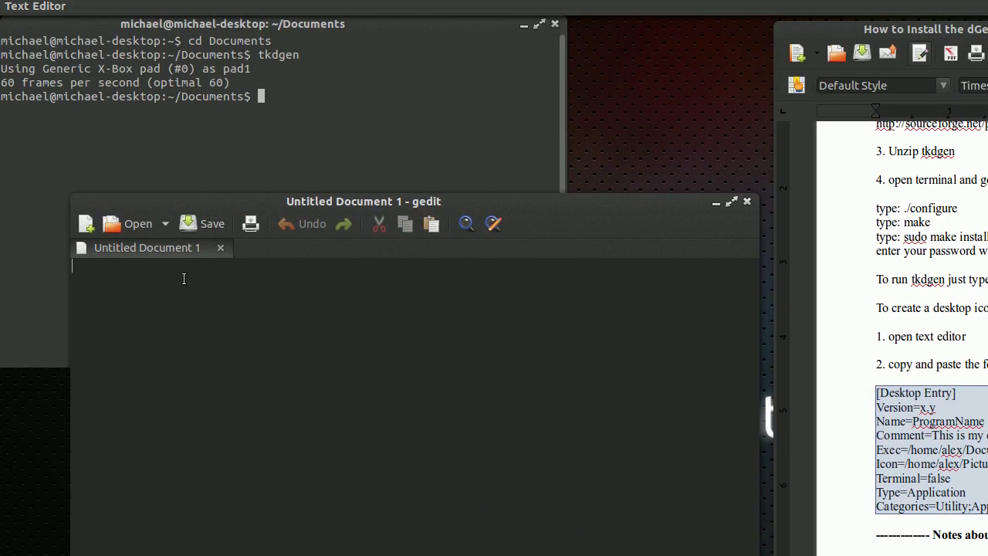
pyautogui.hotkey('ctrl', 'v')
pyautogui.click(238, 279)
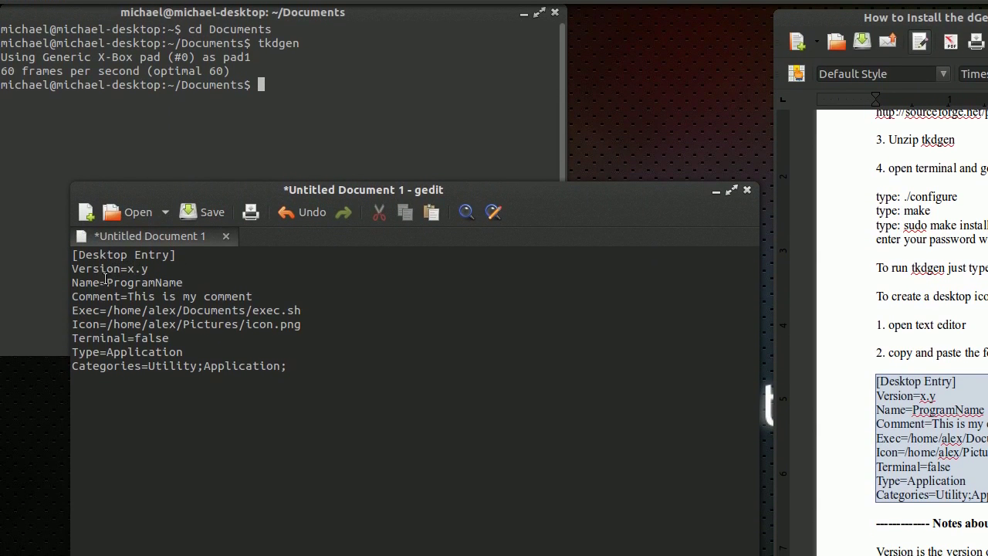
pyautogui.moveTo(108, 281); pyautogui.dragTo(201, 282)
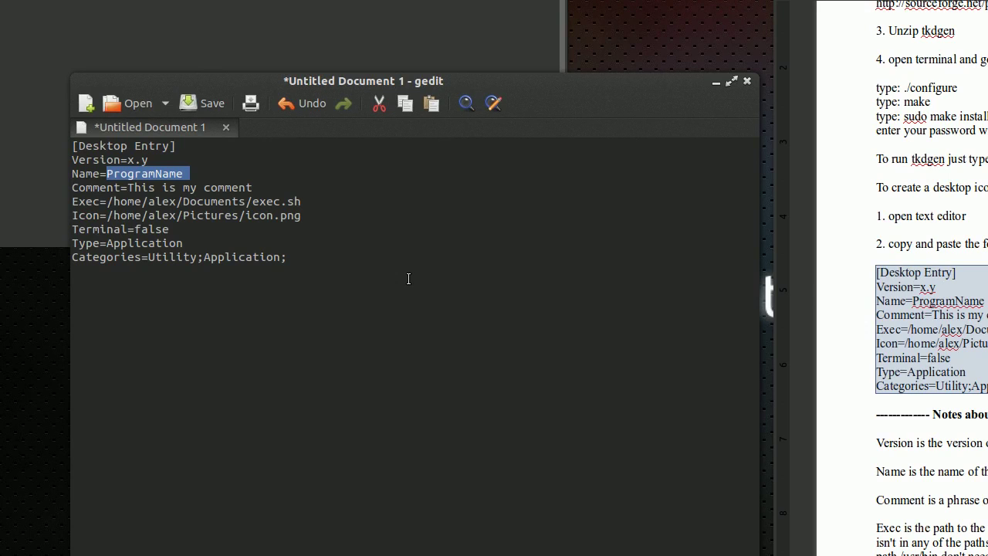
# - Replace the template values with Name=Genesis, Comment=This is a genesis emulator, and Exec=tkdgen
pyautogui.write('Genesis')
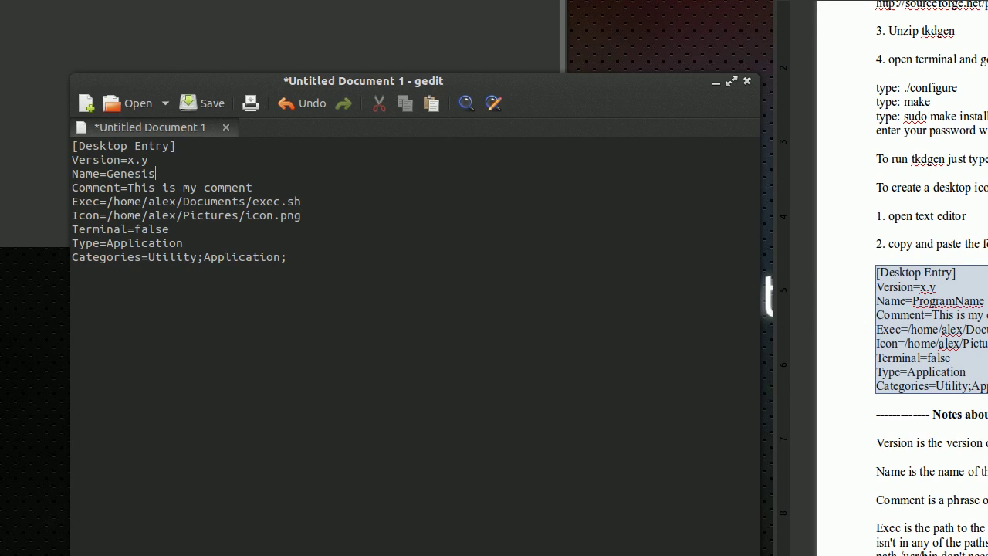
pyautogui.moveTo(128, 187); pyautogui.dragTo(155, 188)
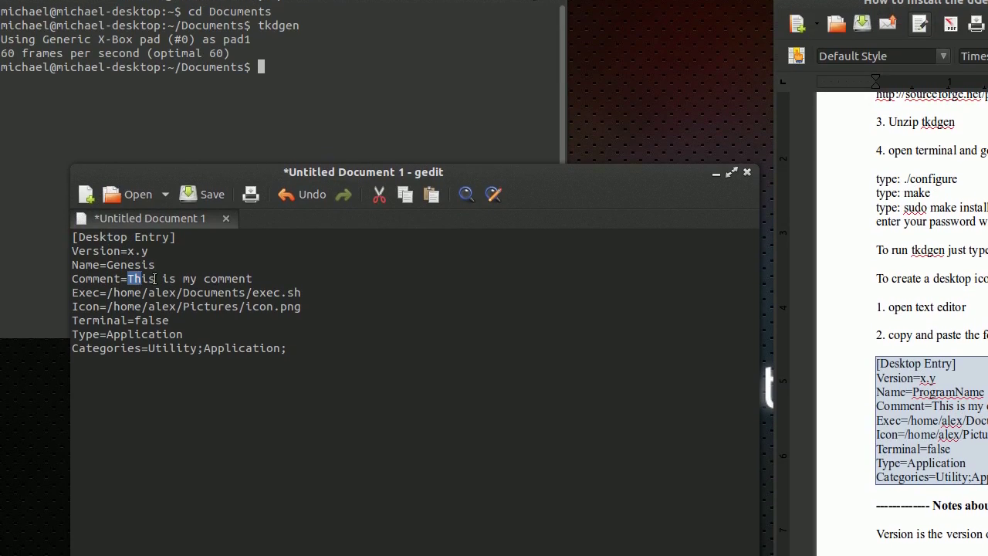
pyautogui.moveTo(154, 279); pyautogui.dragTo(265, 283)
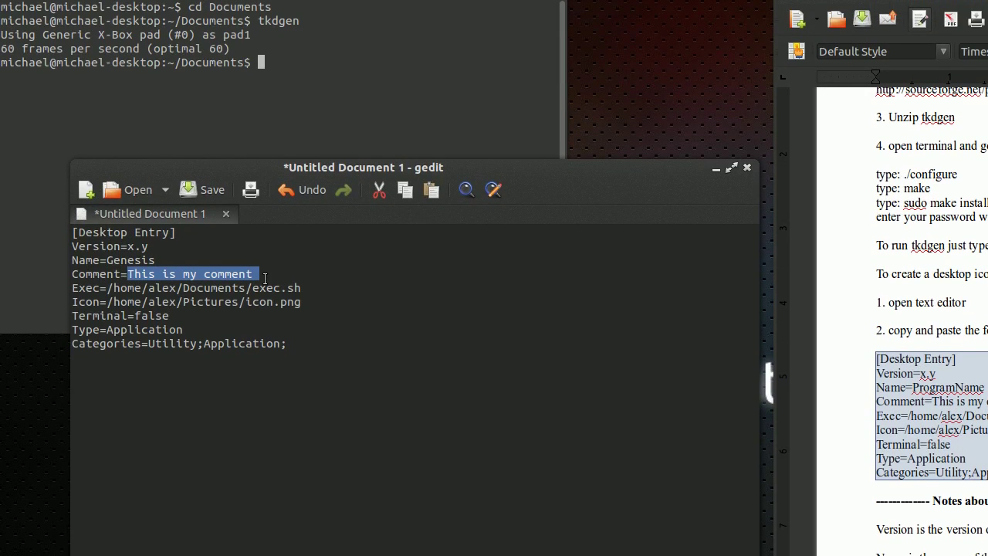
pyautogui.write('This is a')
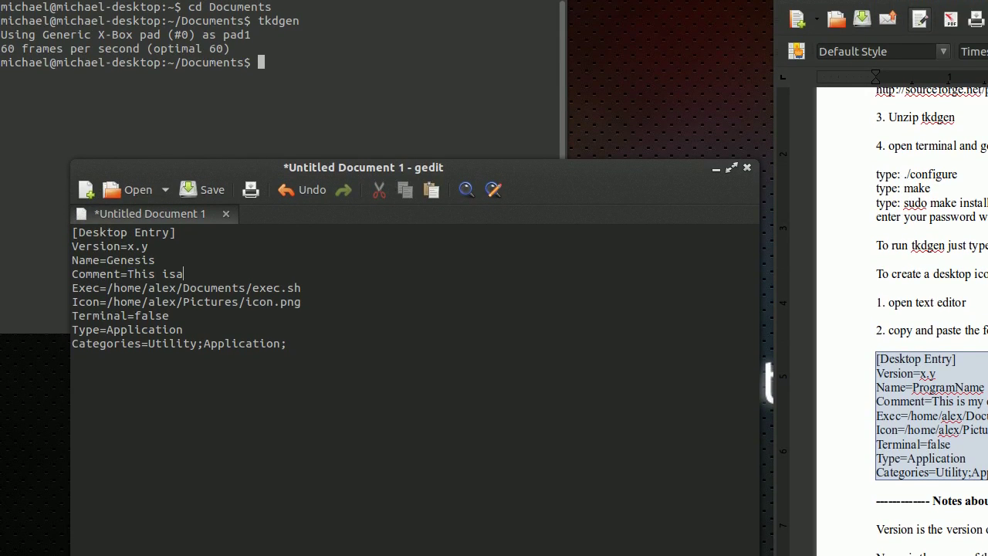
pyautogui.write(' genesis emulator')
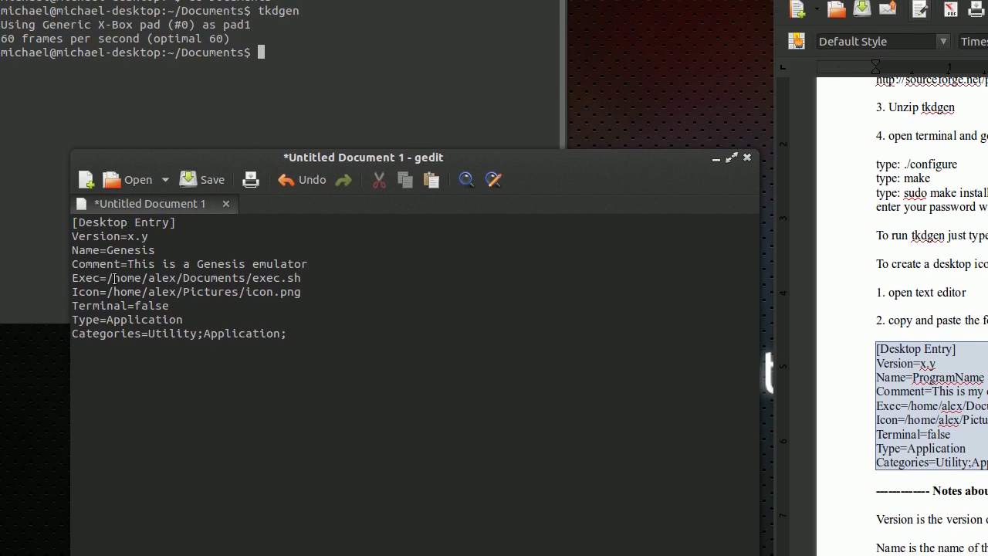
pyautogui.moveTo(108, 279); pyautogui.dragTo(306, 281)
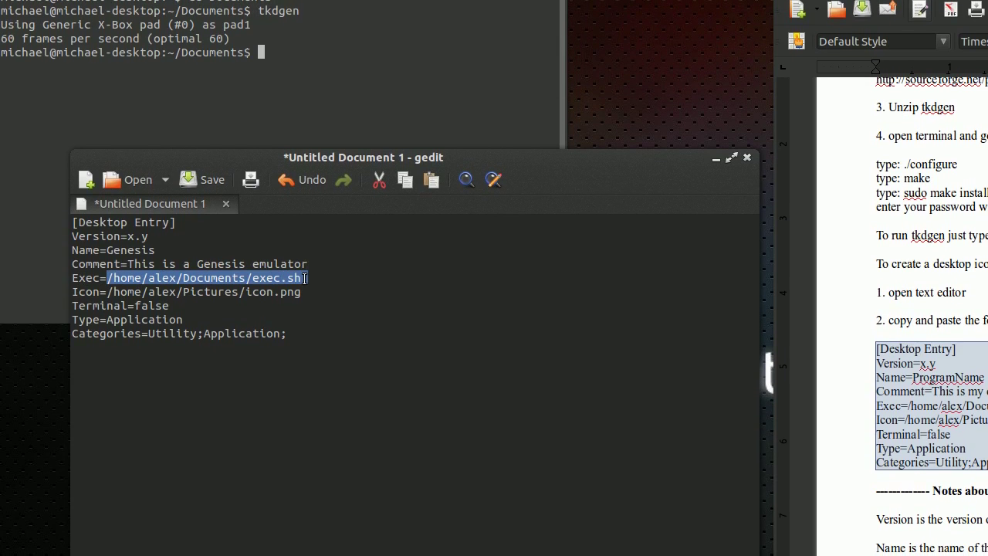
pyautogui.write('tkdgen')
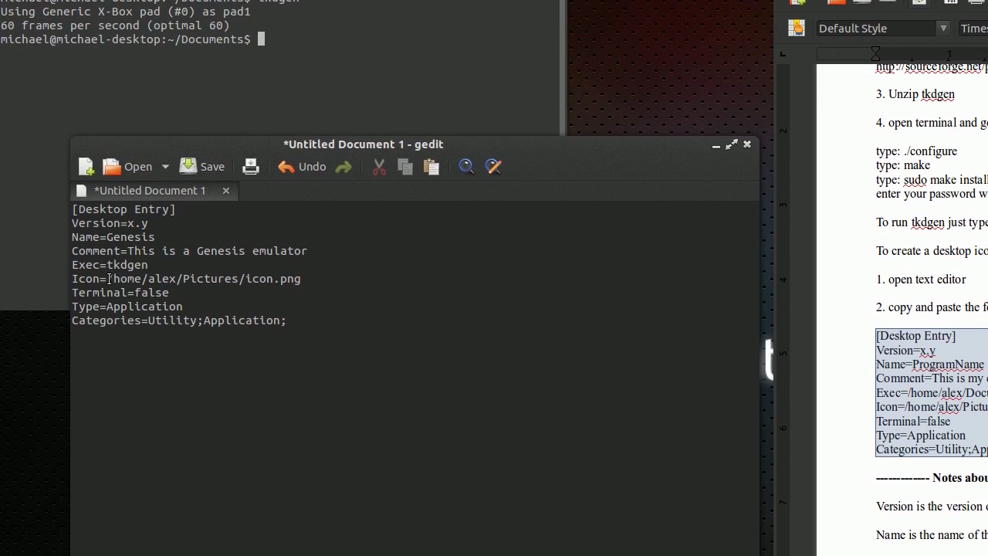
pyautogui.click(109, 279)
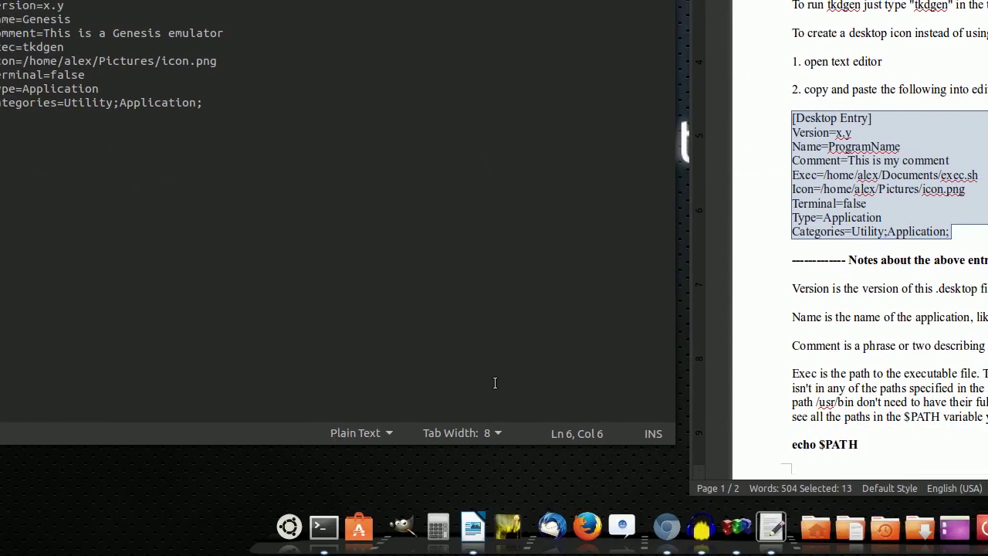
# - Launch Firefox and Google 'genesis icon png'
pyautogui.click(587, 526)
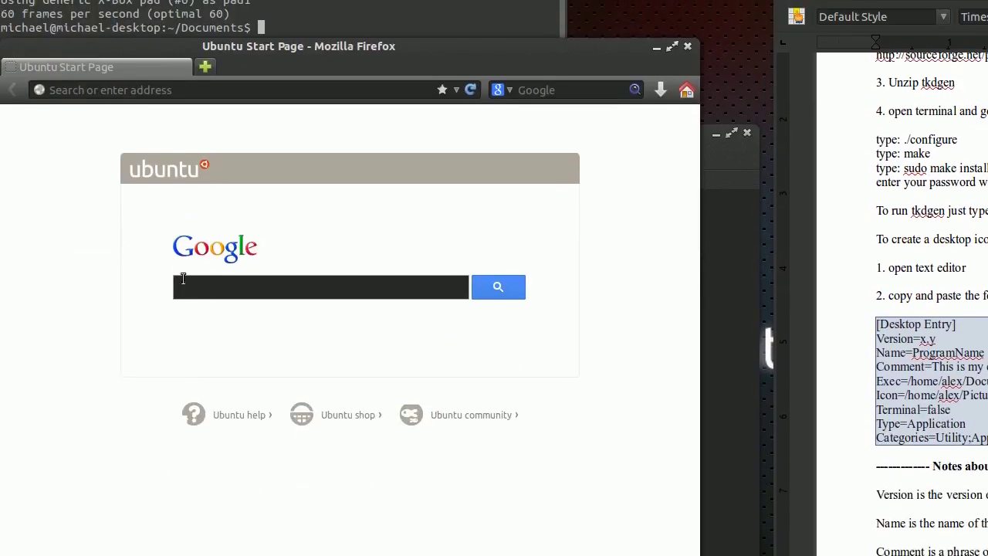
pyautogui.click(223, 287)
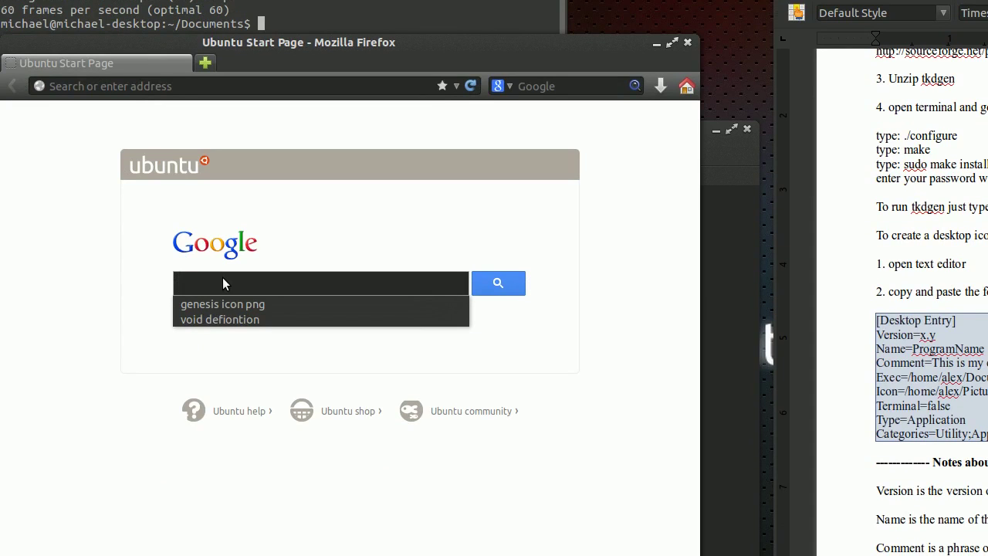
pyautogui.write('genesis ico')
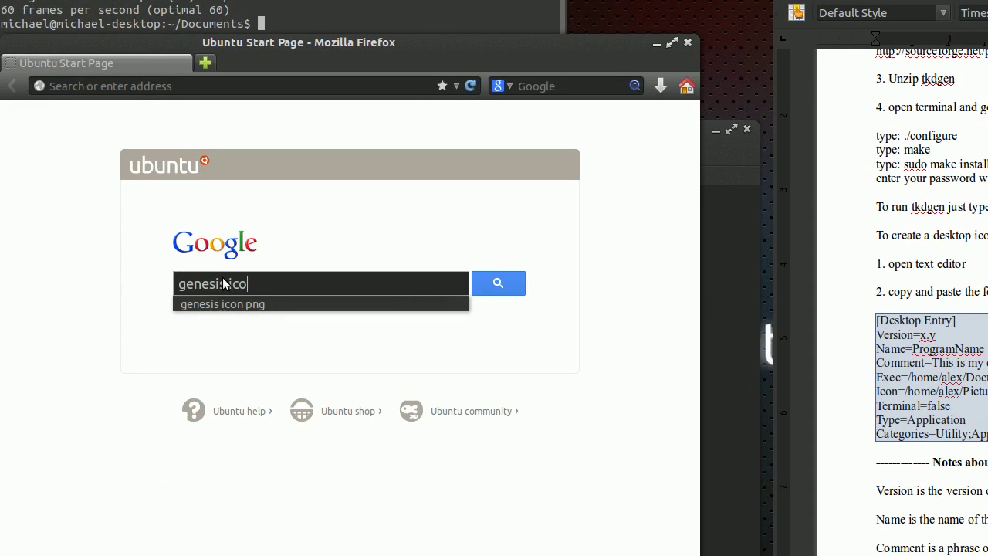
pyautogui.write('n png')
pyautogui.press('Return')
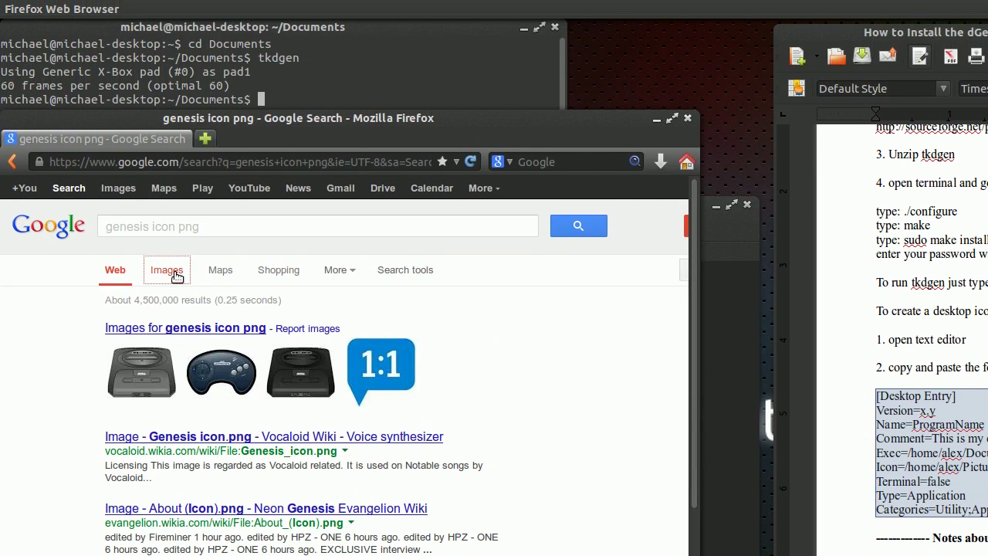
# - Open the Sega Genesis controller picture at full size from the image results
pyautogui.click(176, 276)
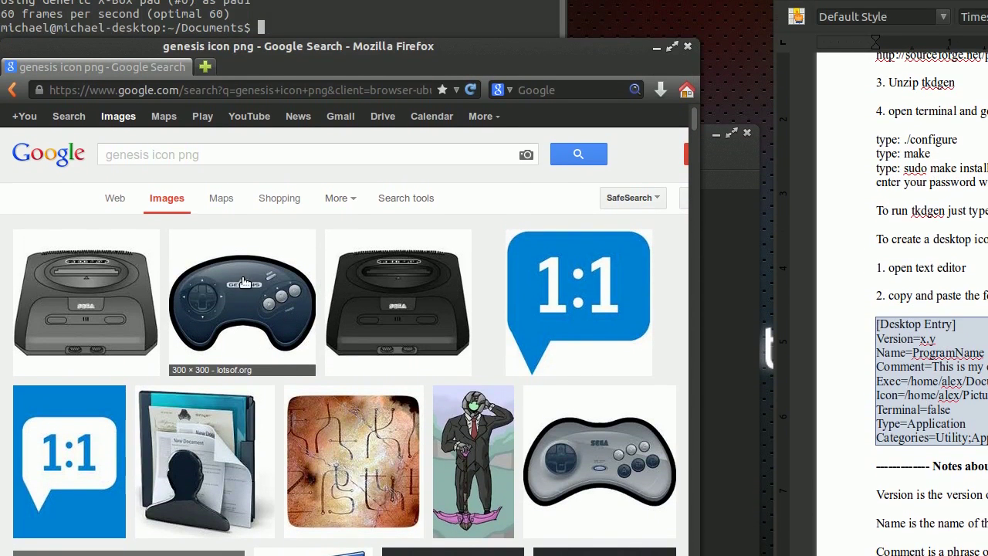
pyautogui.click(245, 260)
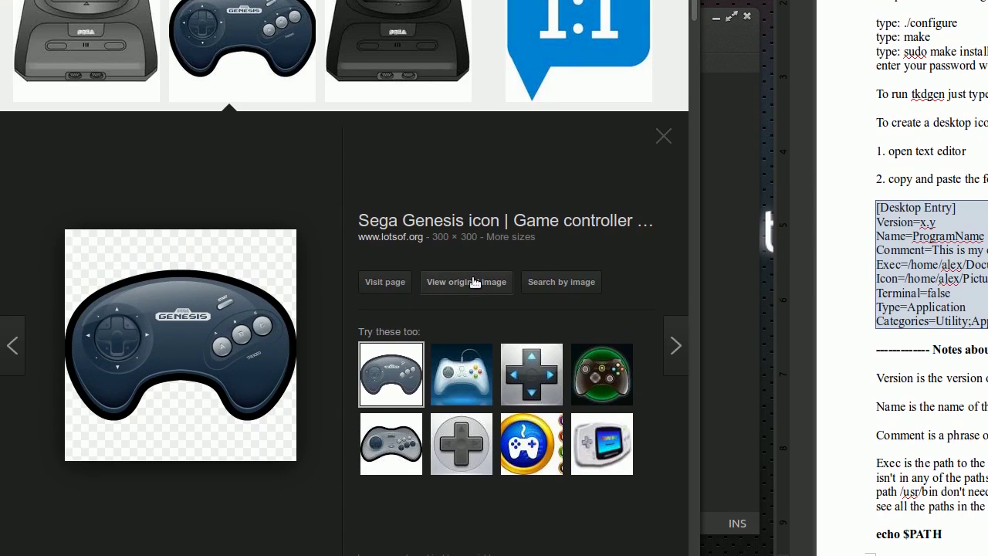
pyautogui.scroll(-3, 356, 277)
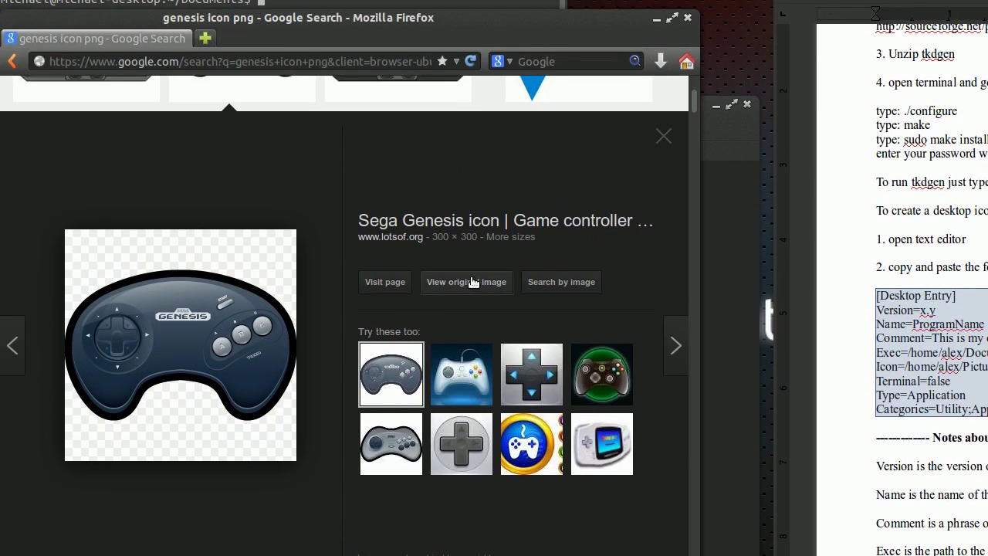
pyautogui.click(473, 282)
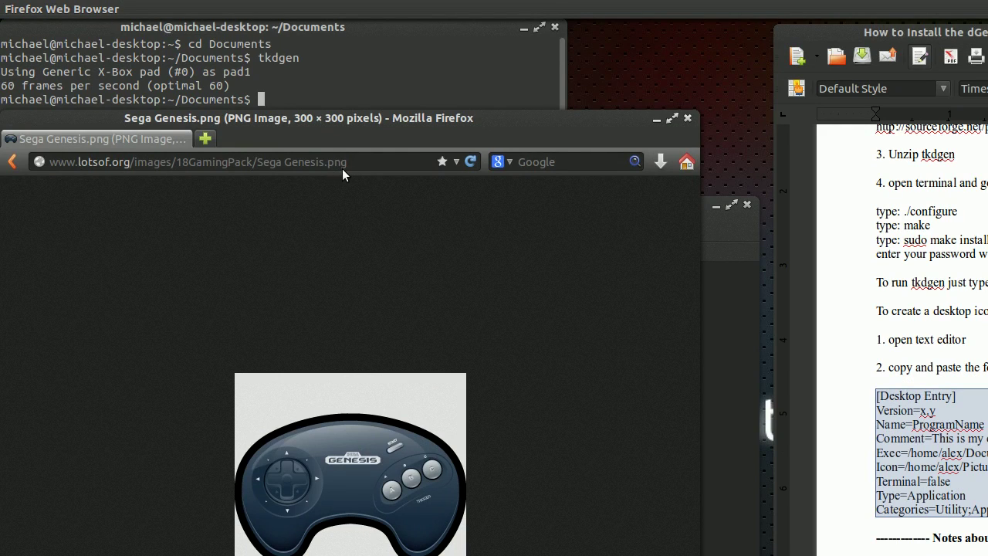
# - Open the Save Image dialog for the controller picture
pyautogui.click(333, 164)
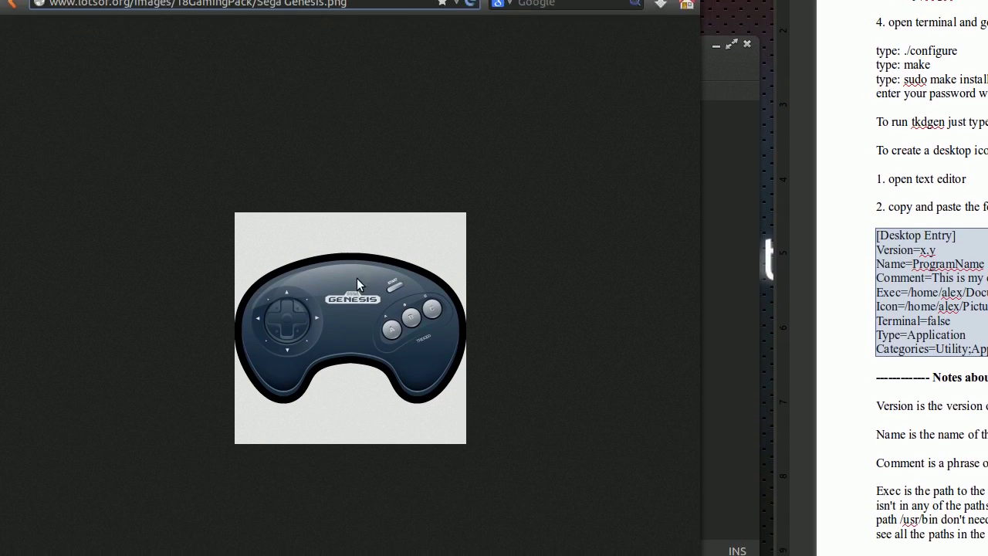
pyautogui.rightClick(356, 275)
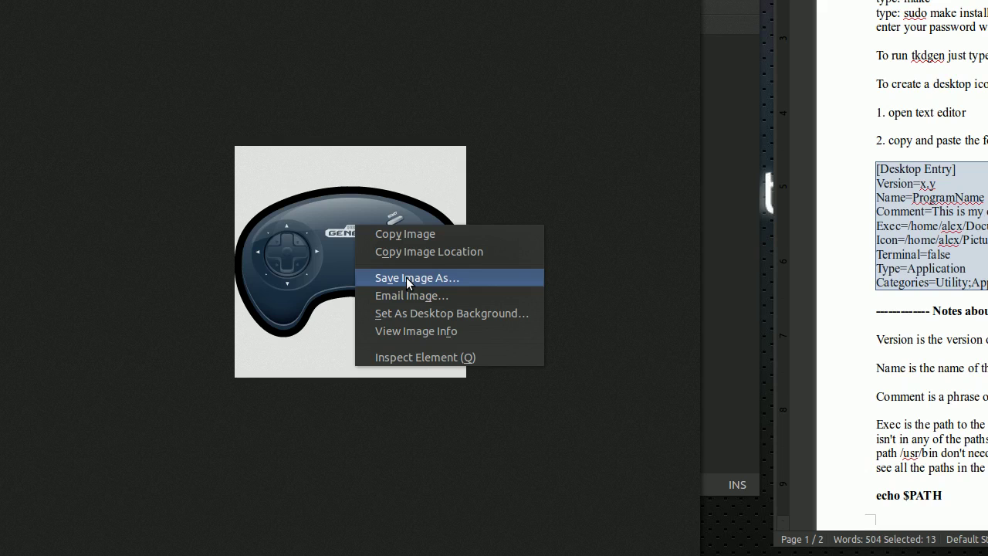
pyautogui.click(487, 277)
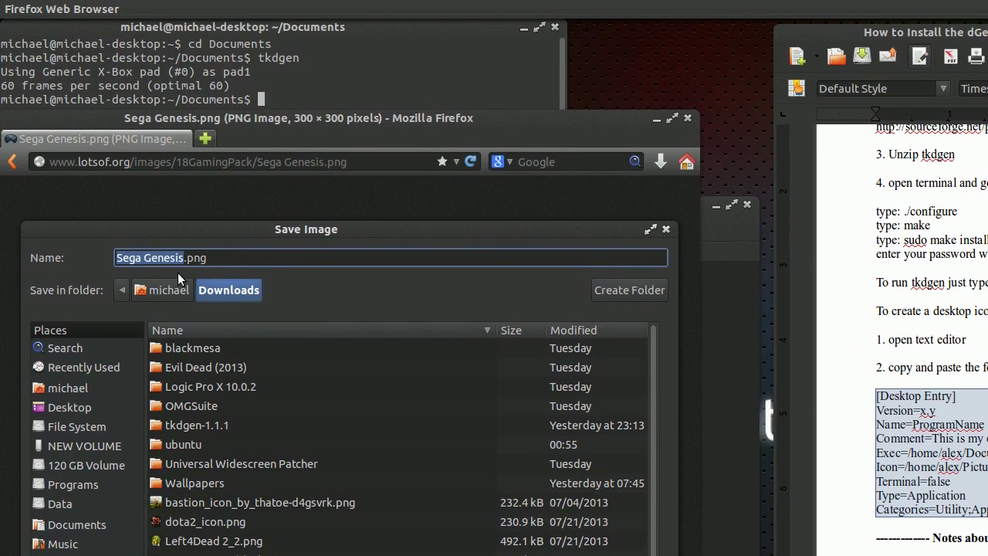
# - Edit the suggested file name to genesis.png, removing the space and capital G
pyautogui.click(144, 258)
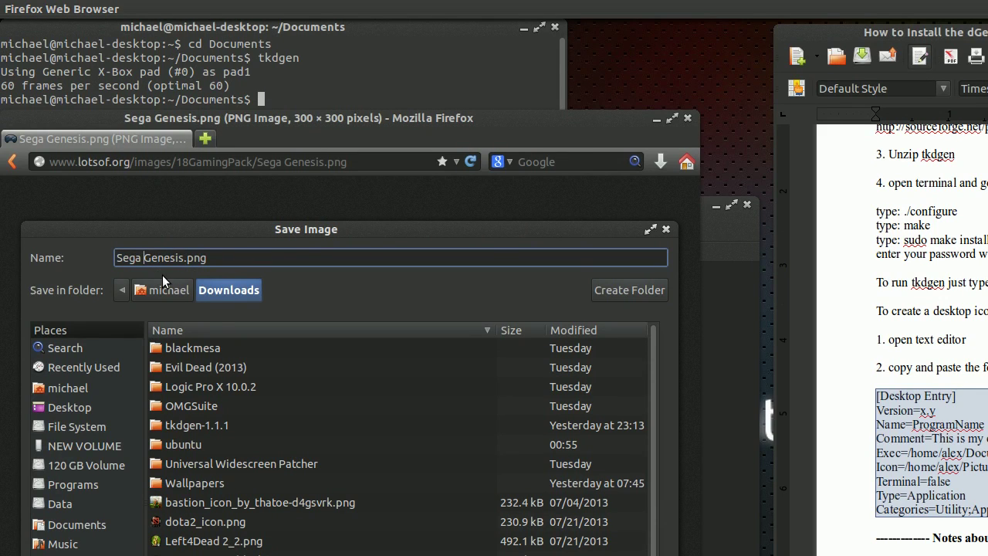
pyautogui.press('BackSpace')
pyautogui.press('BackSpace')
pyautogui.write('g')
pyautogui.press('BackSpace')
pyautogui.press('BackSpace')
pyautogui.press('BackSpace')
pyautogui.press('BackSpace')
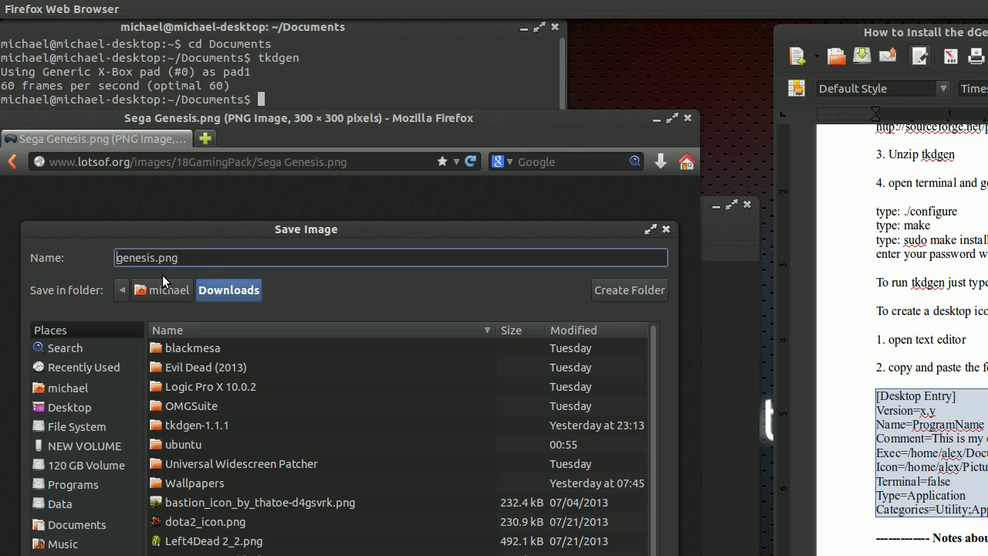